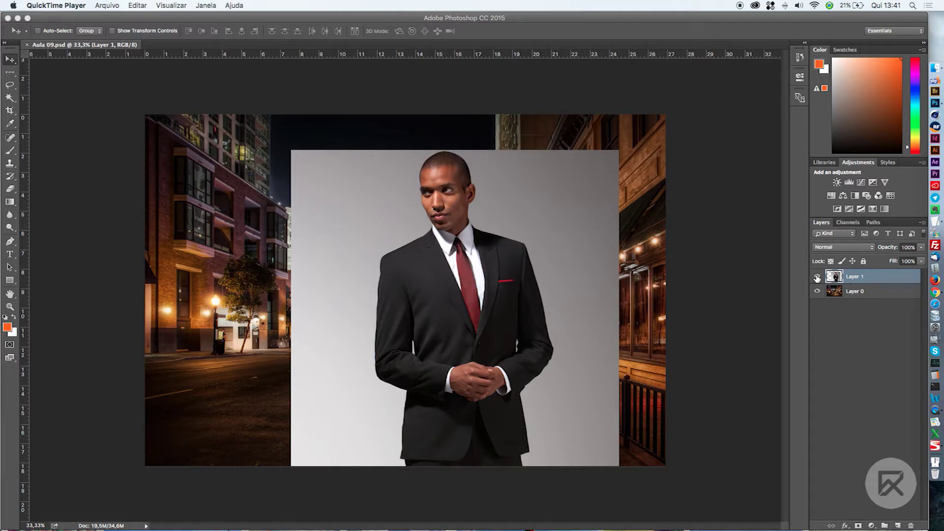
Hide Layer 1 to view the street background beneath the man, and show it again.
left_click(817, 277)
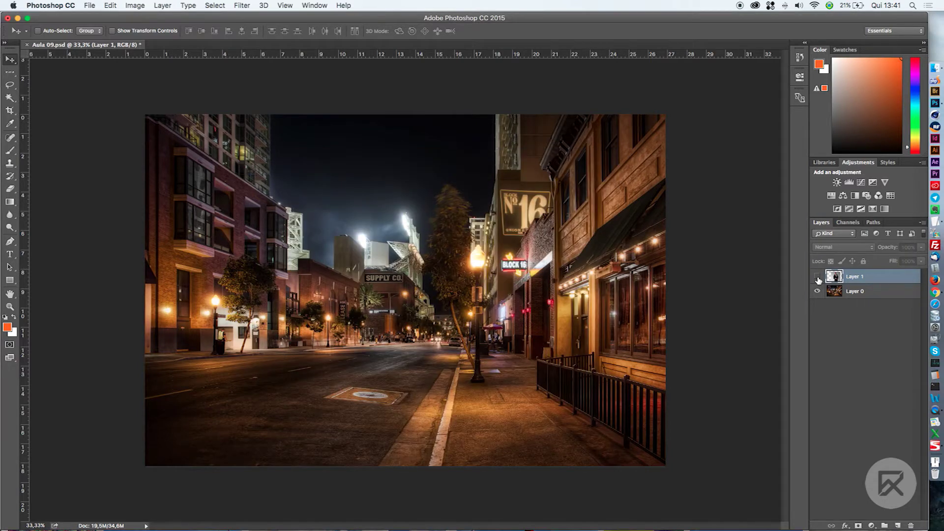
left_click(816, 277)
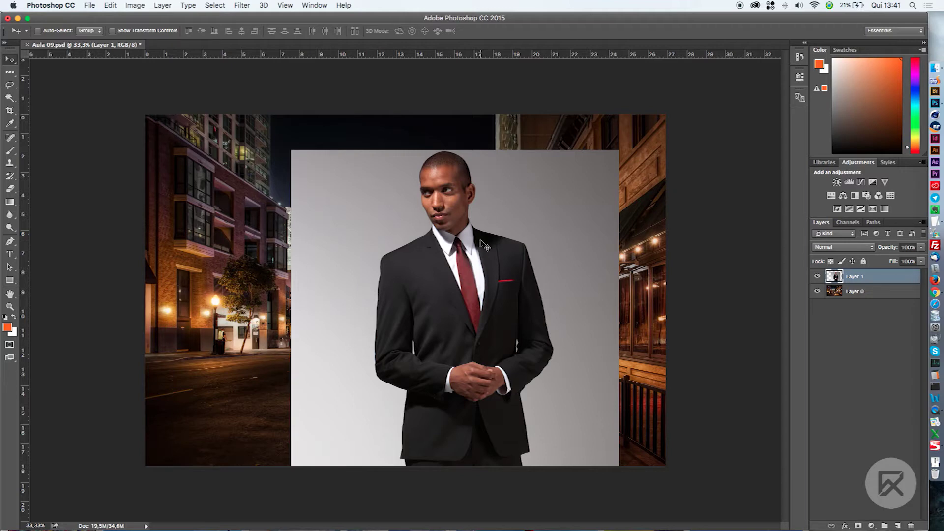
left_click(9, 74)
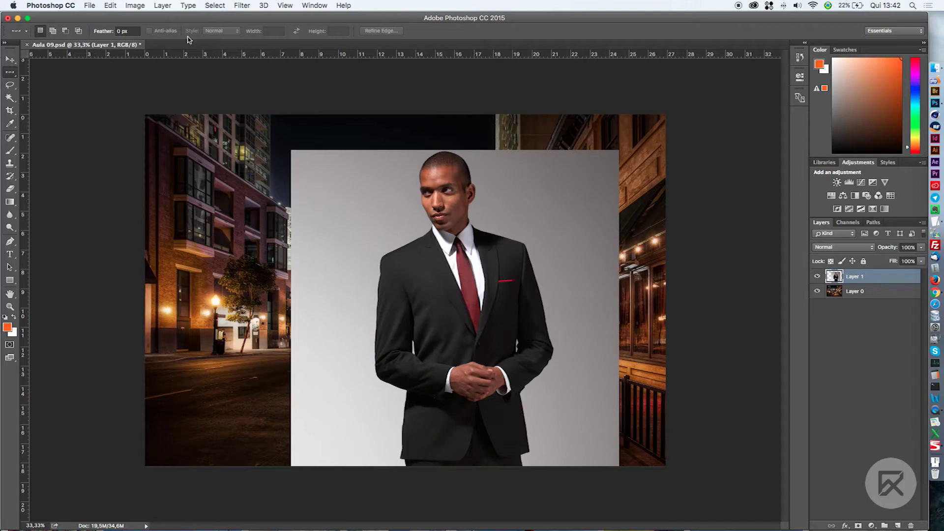
left_click(10, 84)
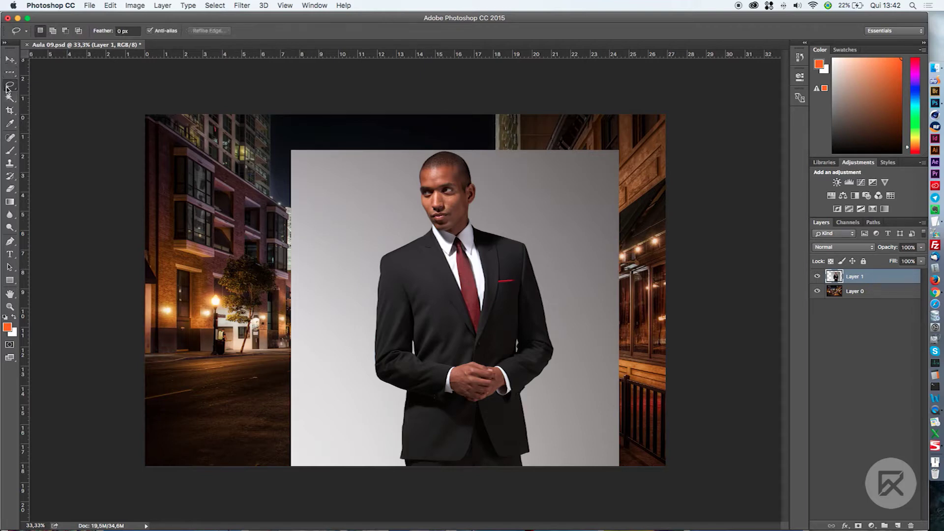
left_click(9, 71, "alt")
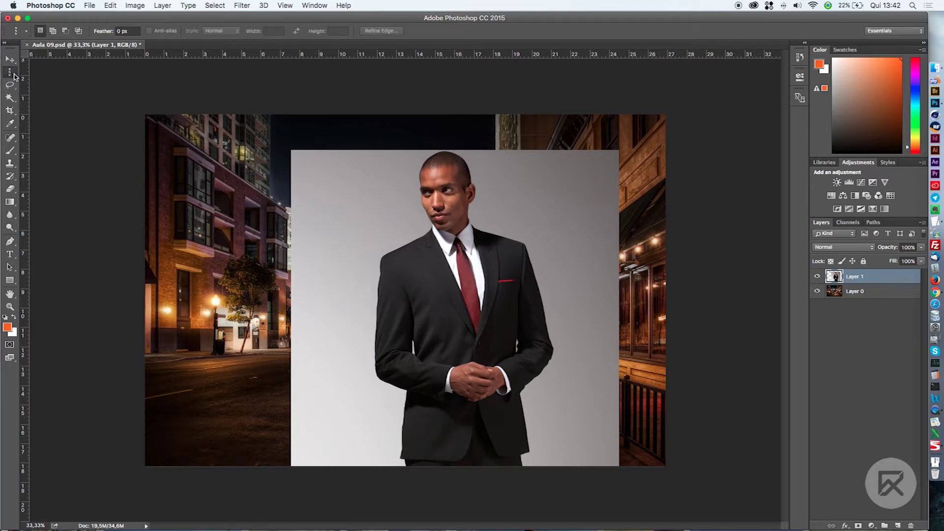
right_click(14, 74)
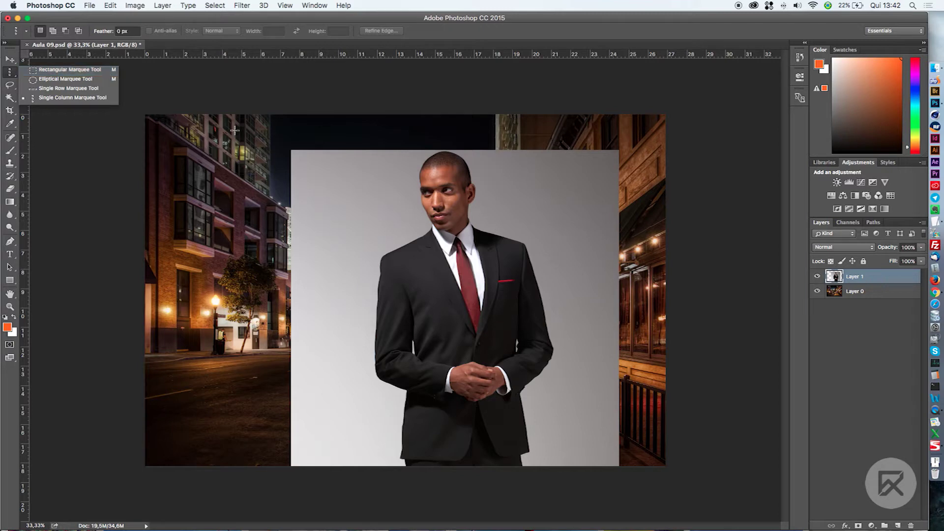
left_click(341, 211)
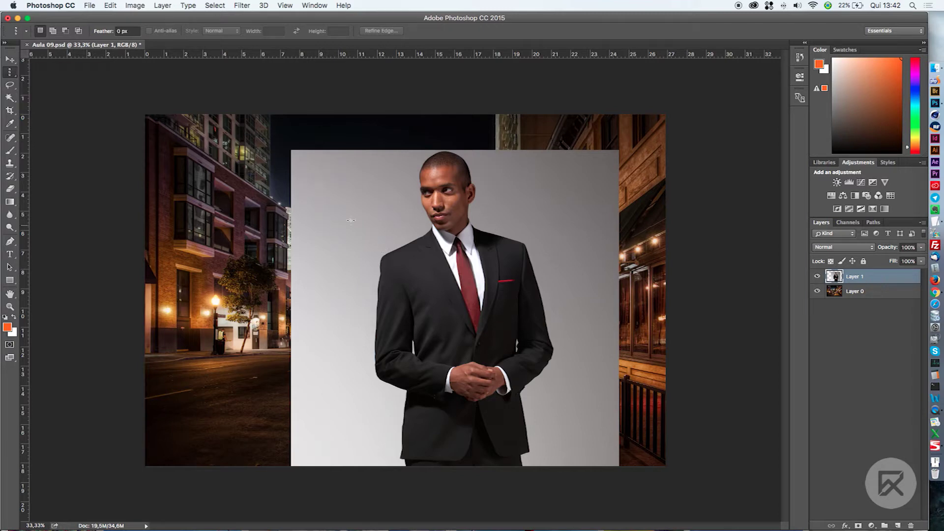
left_click_drag(312, 175, 441, 289)
key("super+z")
Draw a rectangular marquee selection around the man and extend it with several overlapping rectangles in add mode.
left_click(14, 73, "alt")
left_click_drag(317, 164, 594, 411)
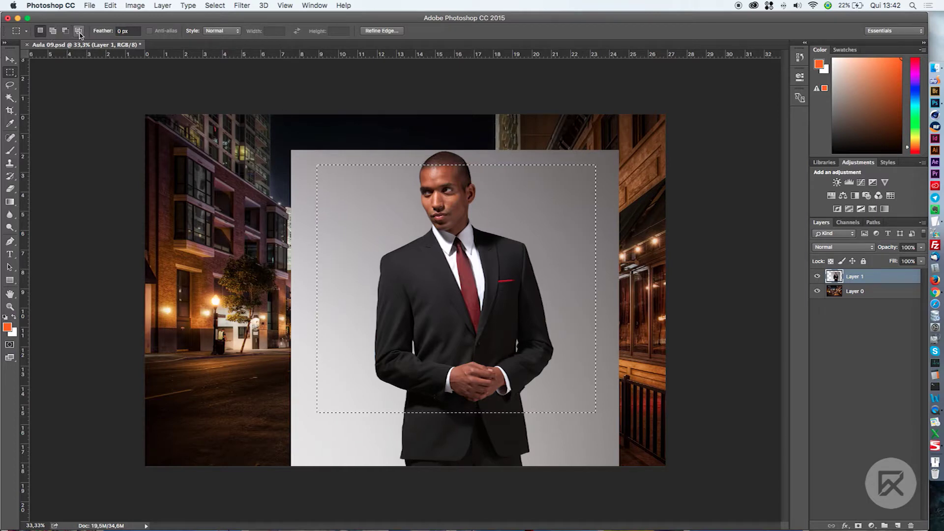
left_click(51, 31)
left_click_drag(250, 136, 392, 341)
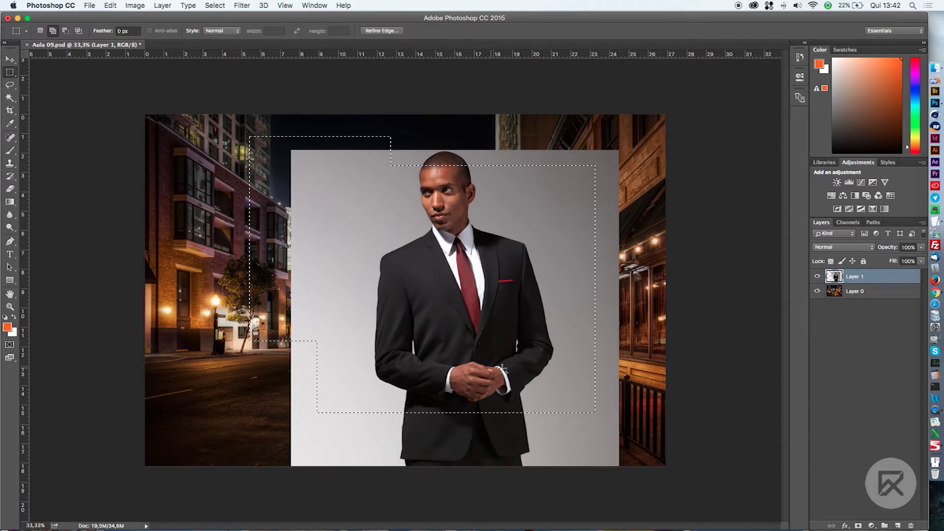
left_click_drag(279, 363, 346, 389)
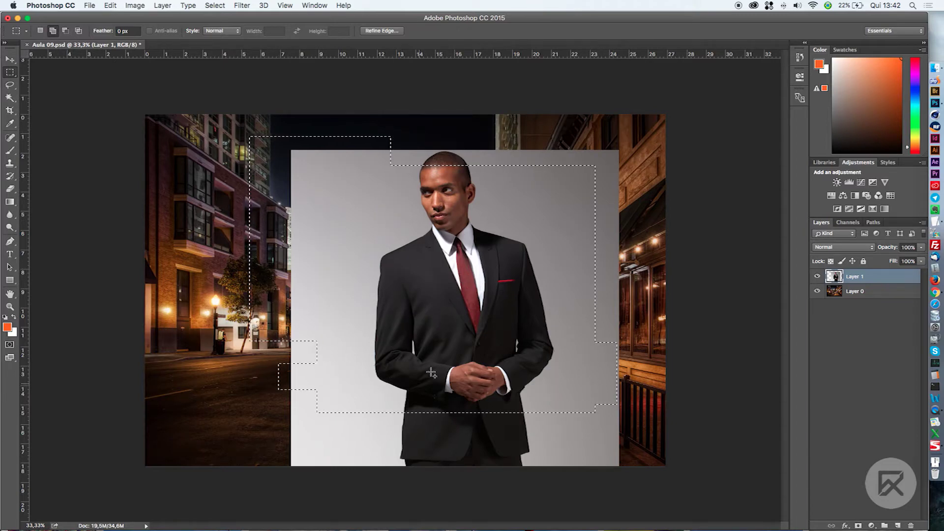
left_click_drag(427, 163, 461, 150)
left_click_drag(614, 196, 560, 223)
Subtract rectangles from the marquee selection along its left side, lower left corner and upper edge.
left_click(65, 30)
left_click_drag(199, 200, 365, 369)
left_click_drag(259, 330, 347, 433)
left_click_drag(225, 121, 298, 206)
left_click_drag(268, 127, 659, 170)
left_click_drag(320, 150, 343, 246)
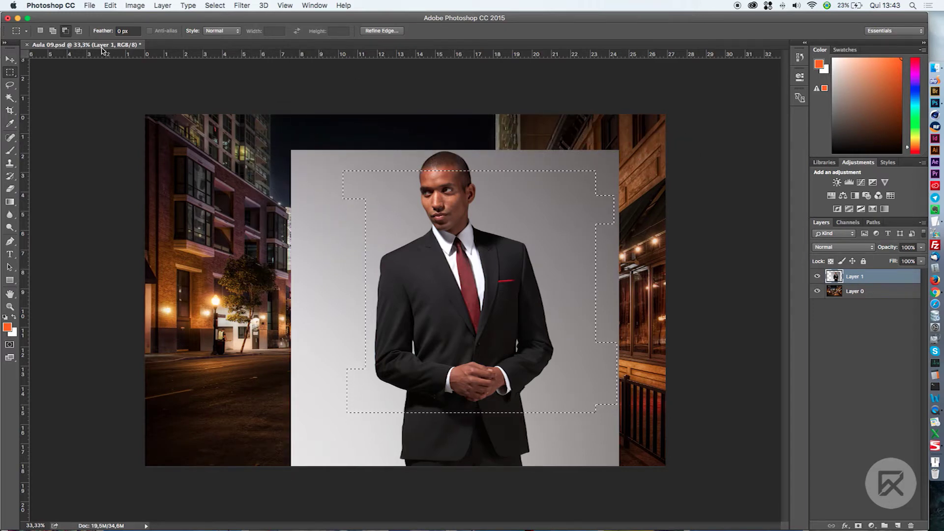
Intersect the marquee selection with a rectangle over the man's face and the shoulder on the image's left, undoing and redrawing it once.
left_click_drag(273, 143, 460, 266)
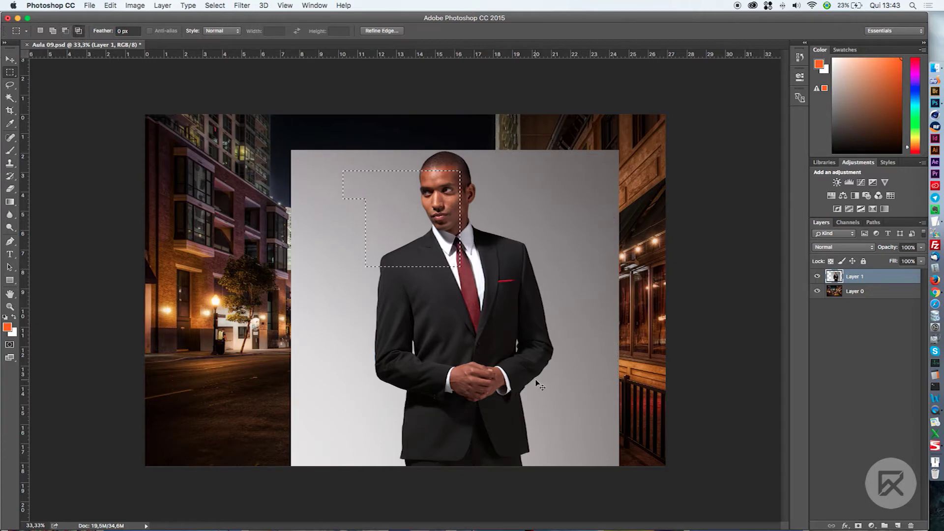
key("super+z")
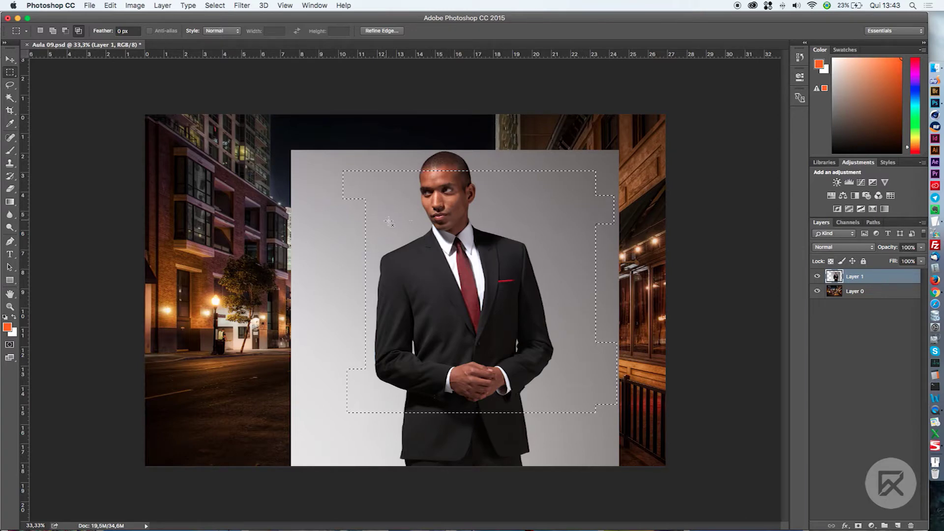
left_click_drag(288, 138, 466, 290)
Replace the selection with a Single Row Marquee running across the image at the man's chest level.
left_click(12, 76, "alt")
left_click(13, 76, "alt")
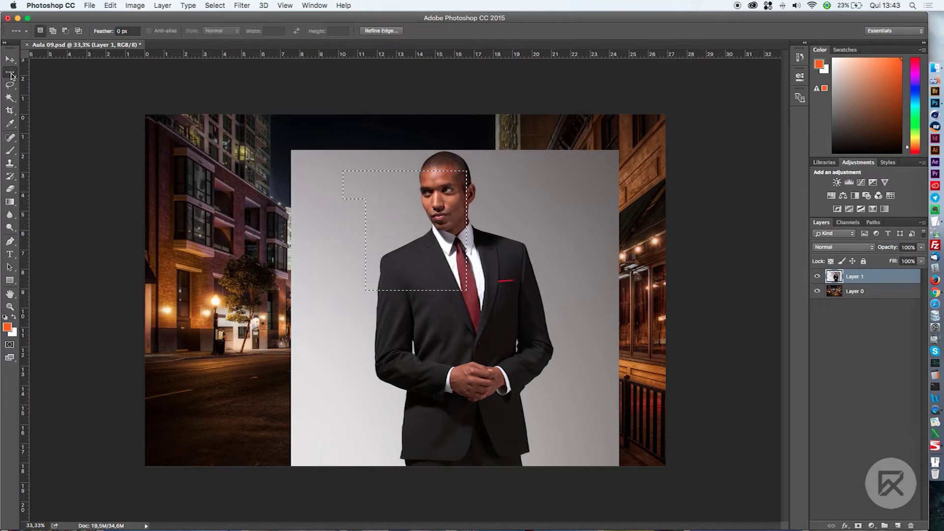
right_click(11, 73)
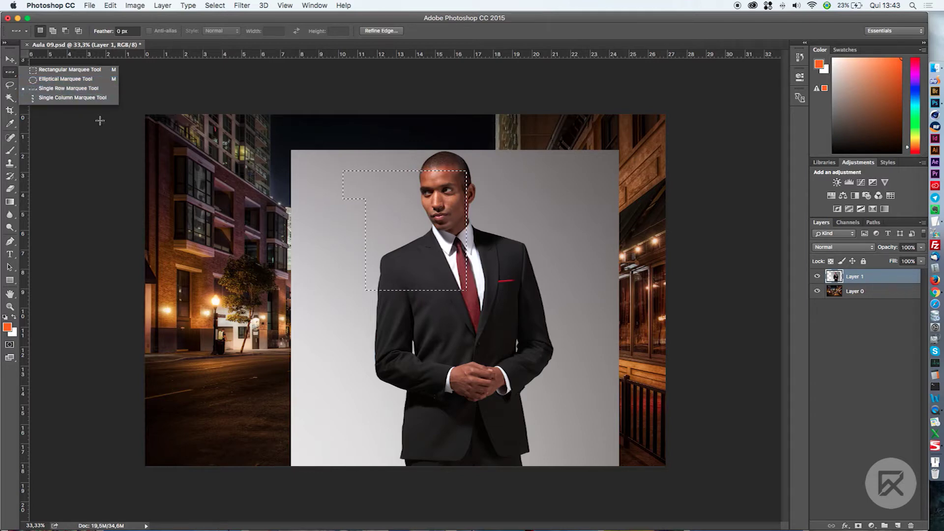
left_click(64, 89)
left_click_drag(218, 197, 243, 266)
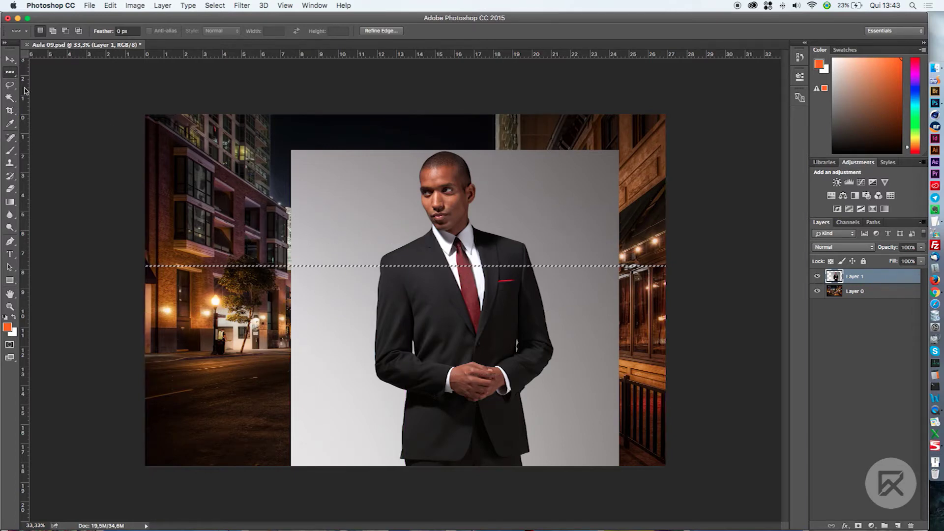
Use the Single Column Marquee Tool to select several adjacent full-height columns on the gray background beside the man.
left_click(11, 73, "alt")
left_click(186, 190)
left_click_drag(251, 300, 338, 212)
key("shift")
left_click(322, 171)
left_click(331, 188)
left_click(337, 191)
left_click(351, 194)
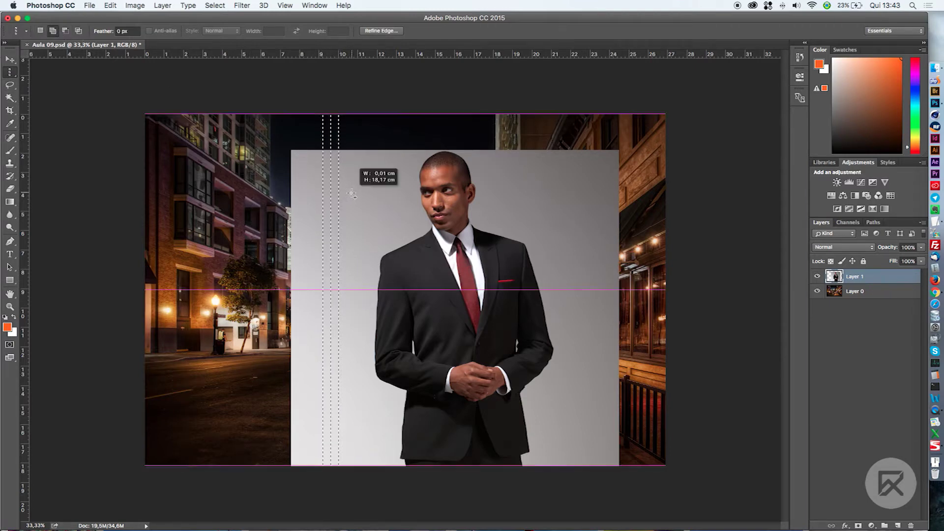
left_click(367, 202)
left_click(346, 202)
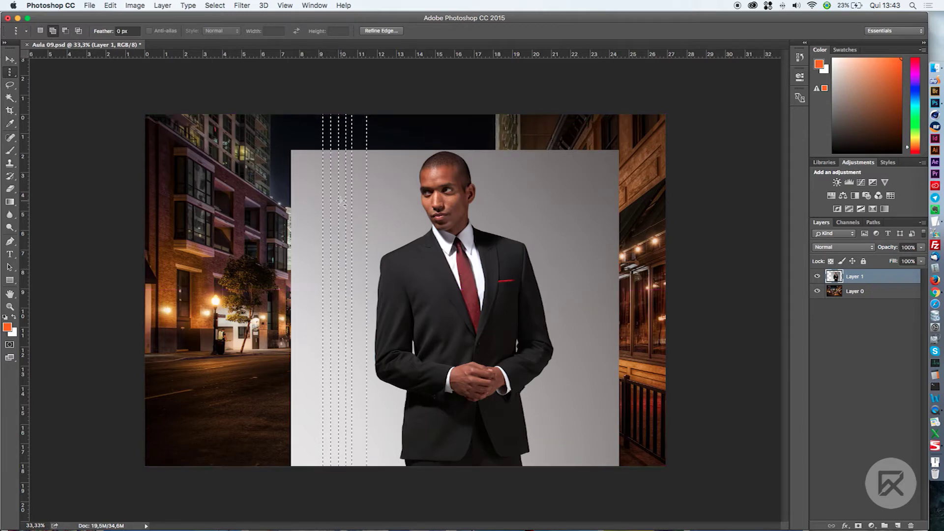
Set the marquee to intersect mode and deselect all the column selections.
left_click(65, 31)
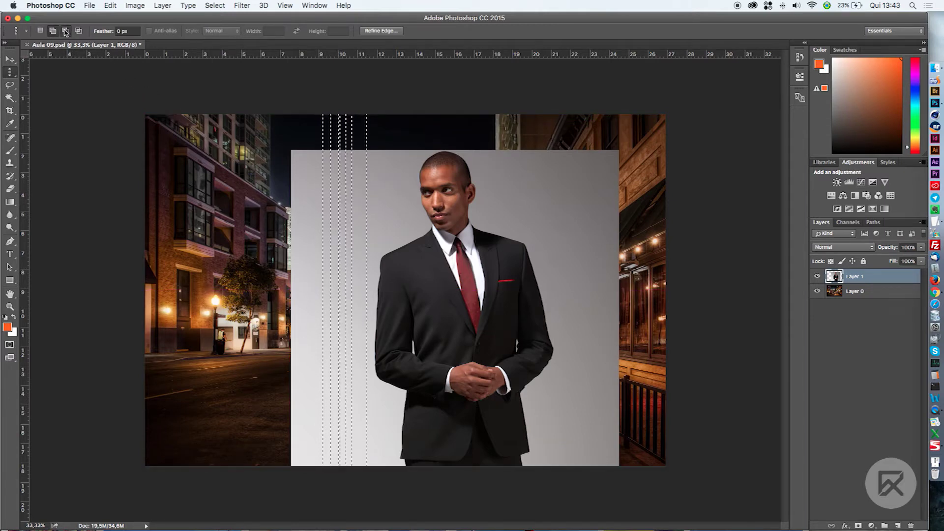
left_click(78, 30)
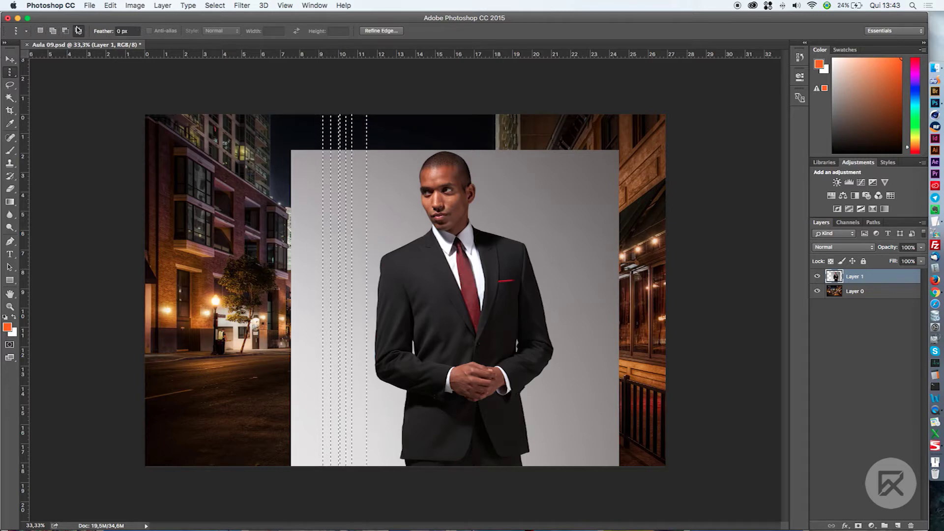
key("super+d")
Draw a few small freehand selections with the Lasso Tool on the gray background and deselect them.
left_click(11, 86, "alt")
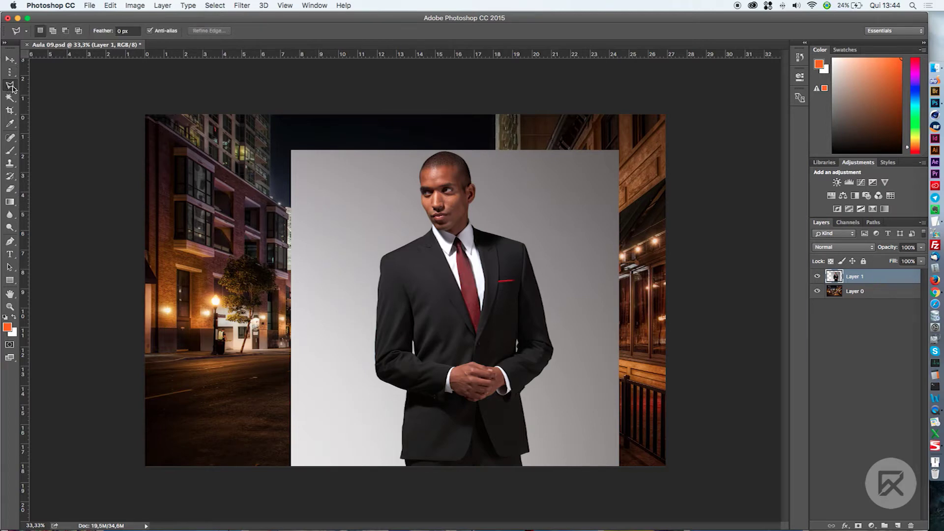
left_click(12, 86, "alt")
left_click(12, 88)
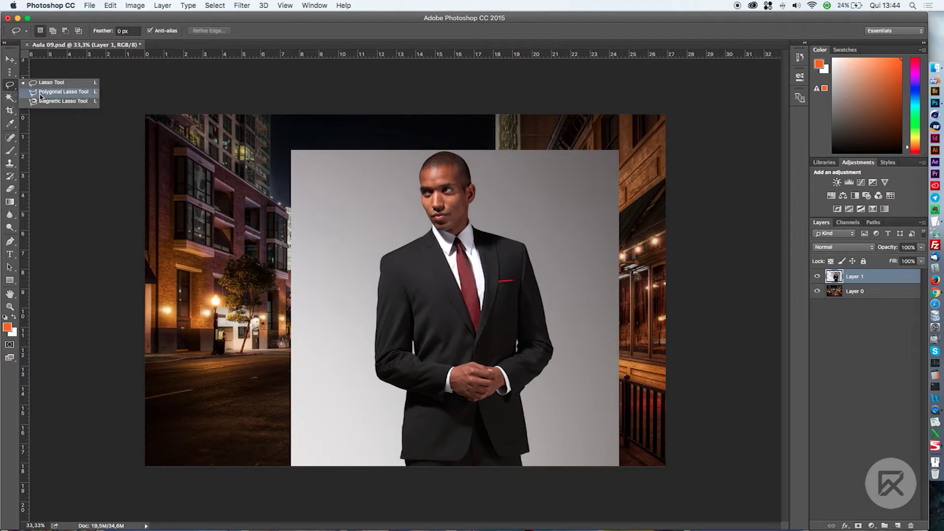
left_click(71, 88)
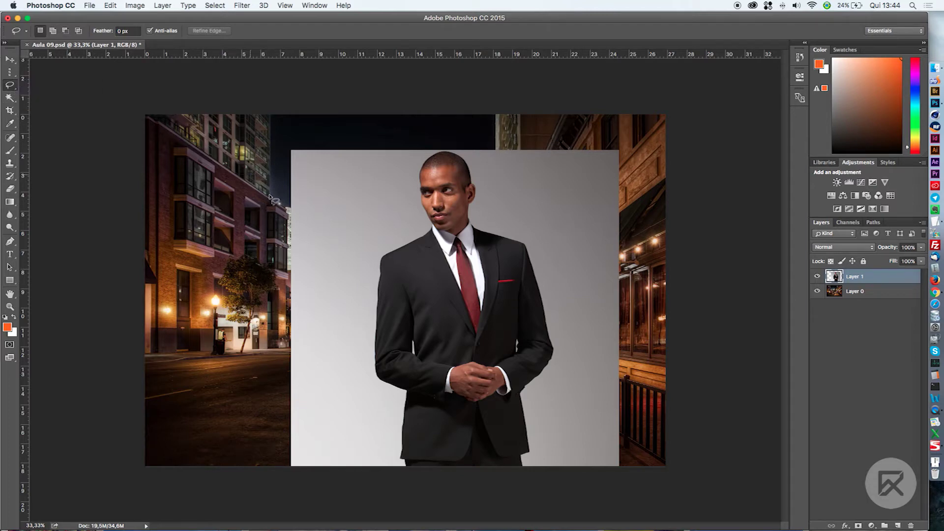
key("super+plus")
scroll(340, 281, "down", 5)
scroll(340, 281, "right", 2)
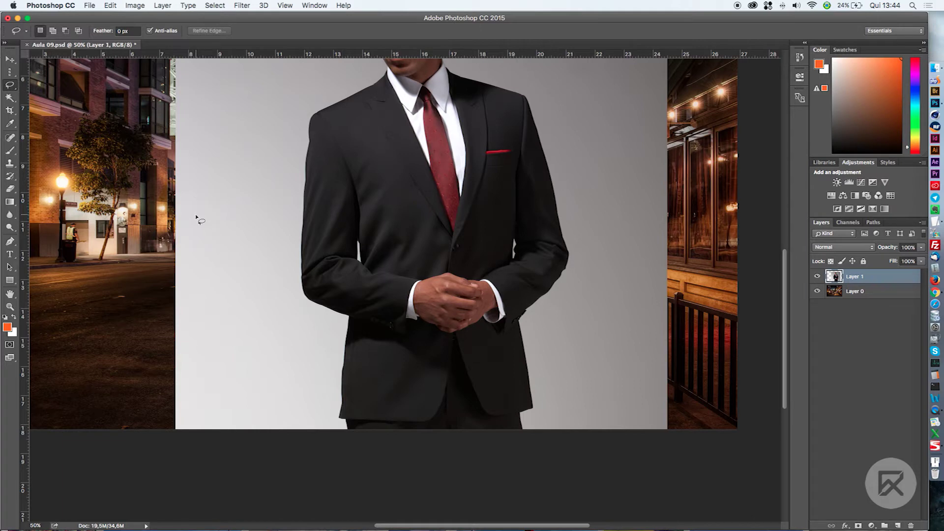
mouse_move(219, 250)
left_mouse_down()
mouse_move(221, 224)
mouse_move(230, 251)
mouse_move(254, 252)
mouse_move(230, 206)
mouse_move(239, 214)
mouse_move(269, 207)
left_mouse_up()
left_click_drag(270, 213, 267, 225)
left_click_drag(278, 251, 274, 256)
key("super+d")
Try tracing the man's jacket freehand with the Lasso Tool, from its lower hem up along the sleeve.
mouse_move(397, 234)
left_mouse_down()
mouse_move(386, 318)
mouse_move(321, 512)
left_mouse_up()
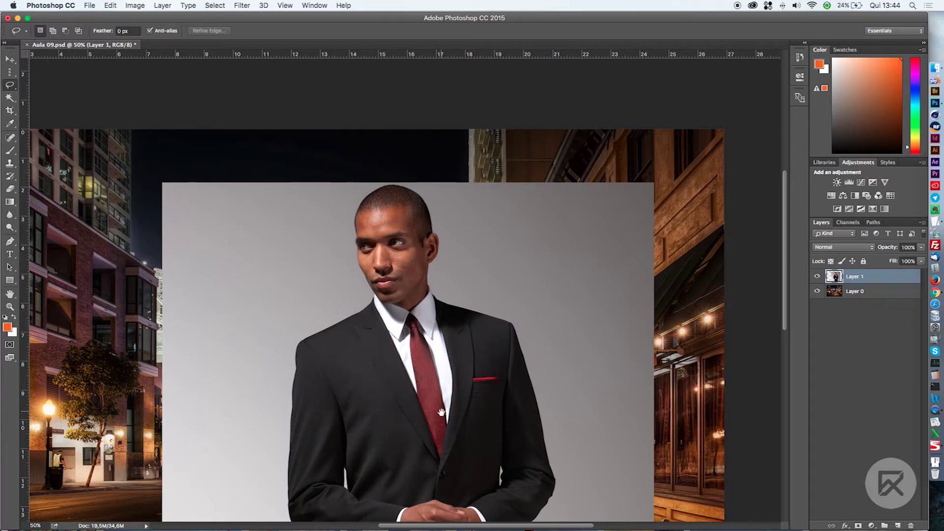
scroll(439, 409, "down", 10)
scroll(318, 413, "down", 1)
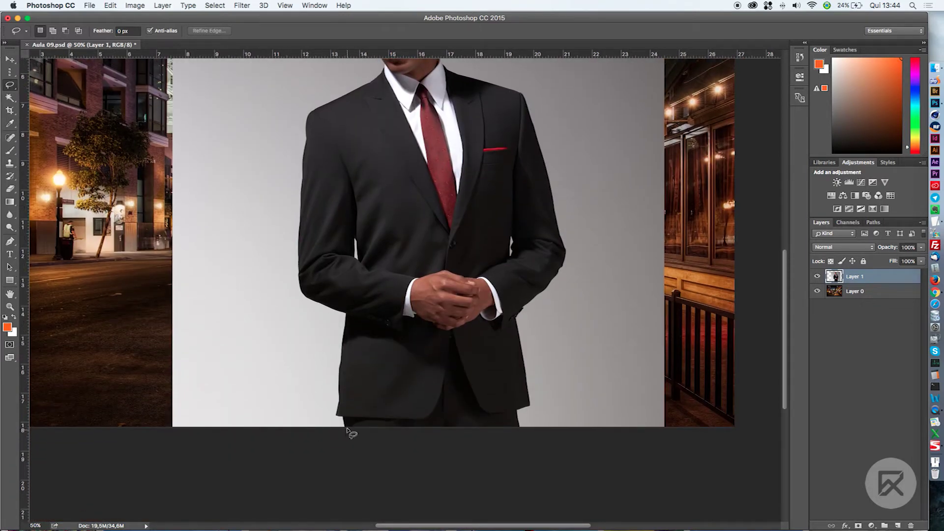
mouse_move(342, 420)
left_mouse_down()
mouse_move(346, 315)
mouse_move(301, 290)
mouse_move(299, 184)
left_mouse_up()
left_click(383, 370)
left_click_drag(462, 226, 447, 329)
Try outlining the trousers and jacket edge up to the sleeve with Polygonal Lasso points, and cancel the outline.
left_click(10, 85, "alt")
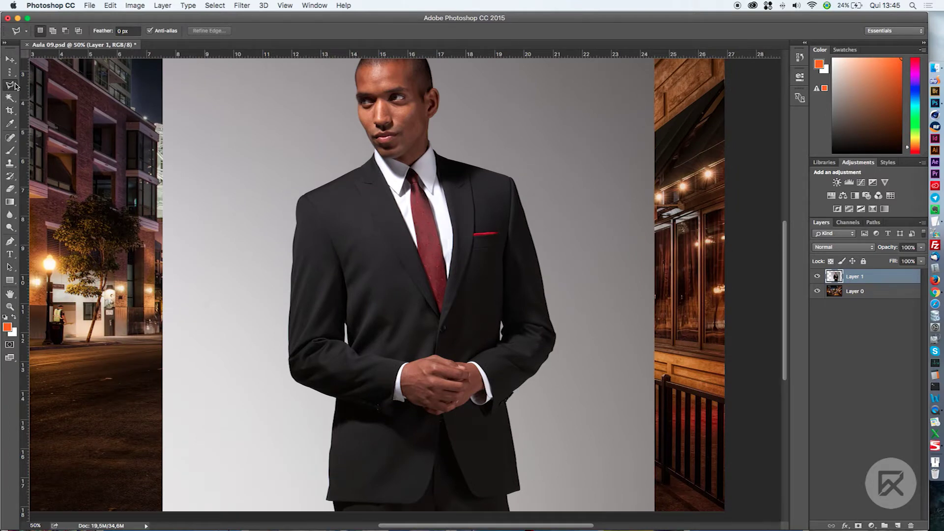
left_click(11, 87, "alt")
left_click(10, 87, "alt")
left_click_drag(374, 373, 330, 223)
key("super+plus")
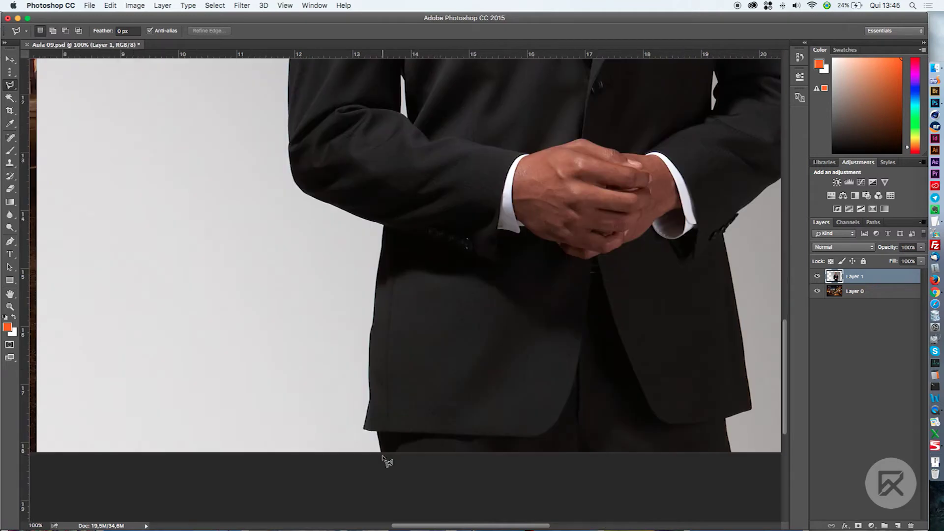
left_click(378, 437)
left_click(365, 428)
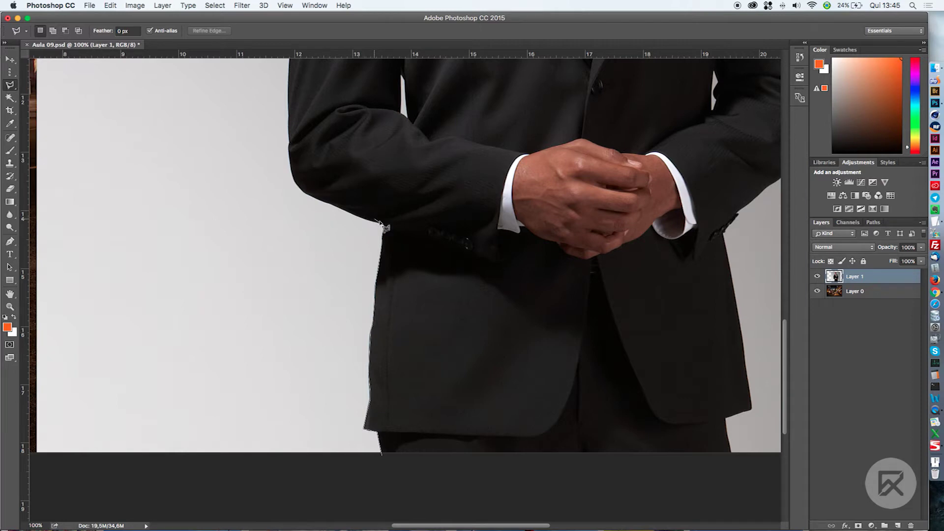
left_click(382, 225)
left_click(338, 208)
key("BackSpace")
key("BackSpace")
key("Escape")
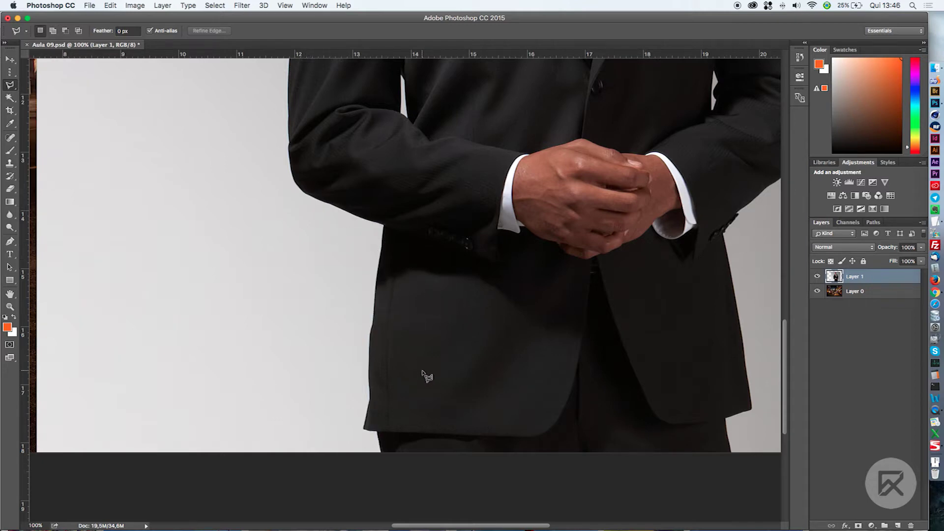
Switch to the Magnetic Lasso Tool for tracing the man's outline.
key("shift+l")
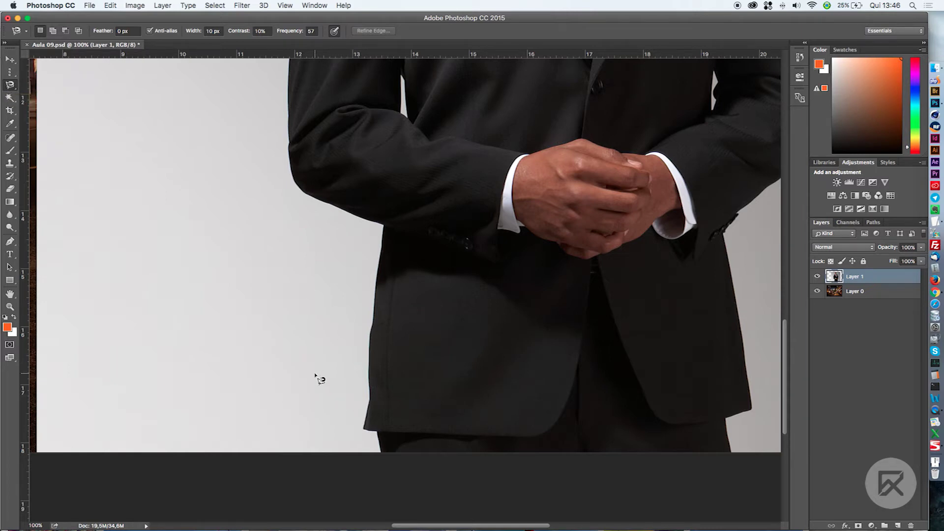
left_click_drag(413, 261, 385, 455)
left_click_drag(376, 113, 338, 409)
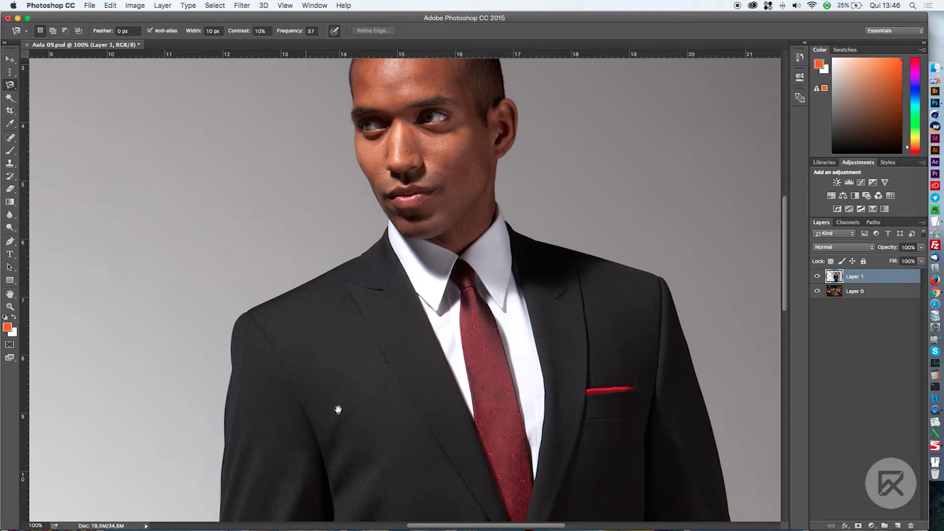
left_click_drag(337, 409, 396, 288)
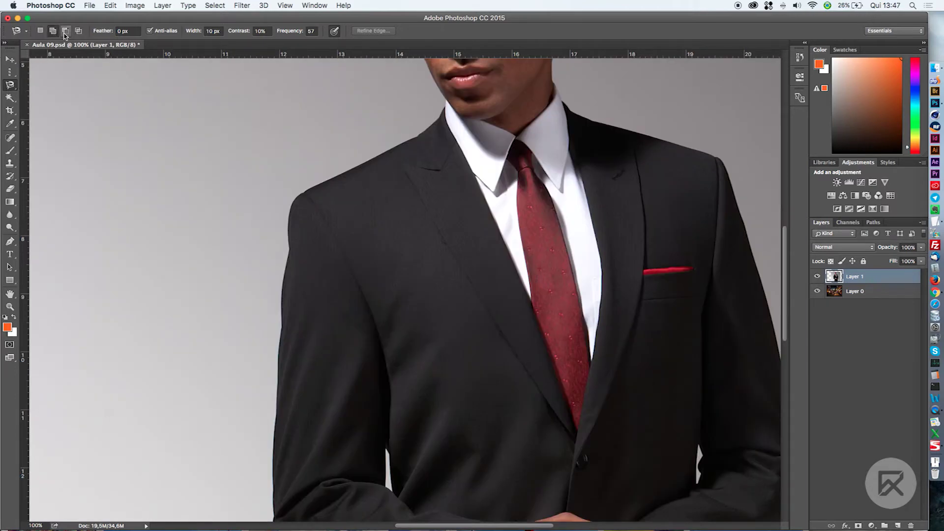
Set the Magnetic Lasso Tool to intersect with the existing selection.
left_click(78, 30)
left_click_drag(400, 190, 383, 362)
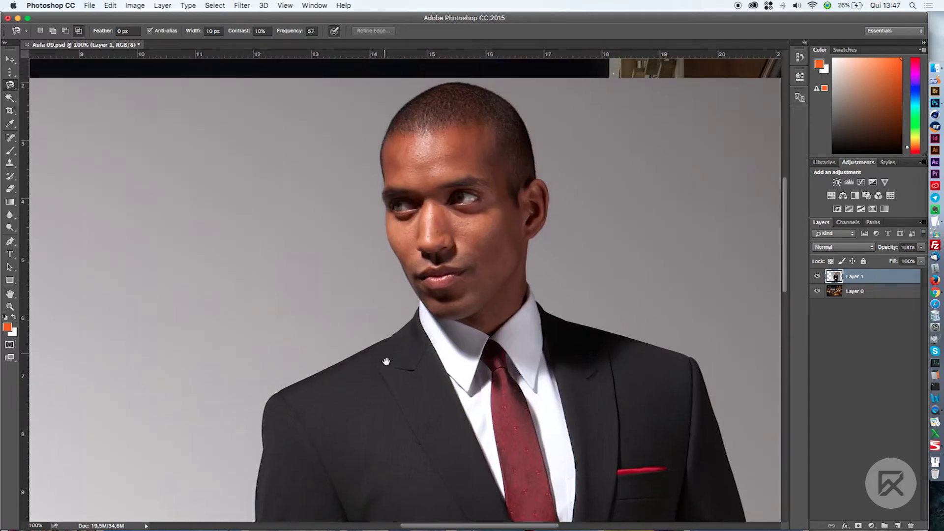
left_click(126, 31)
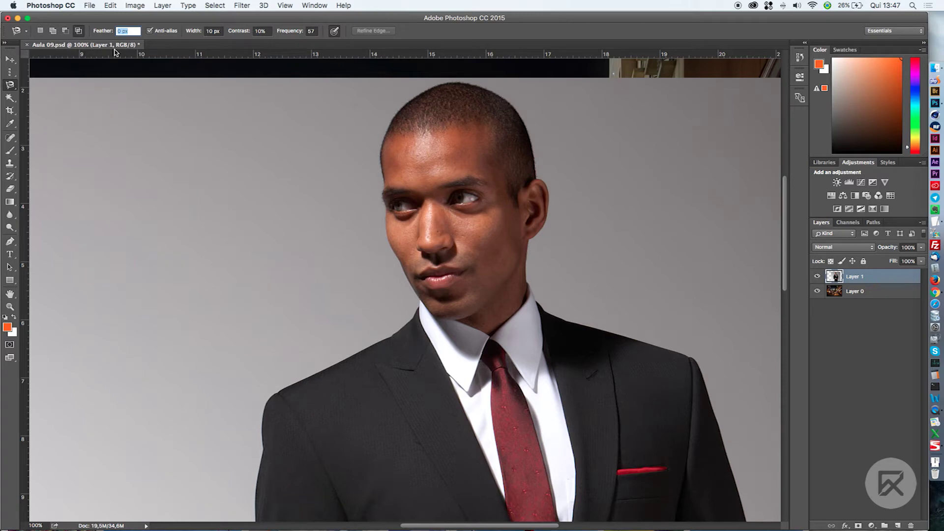
key("space")
left_click(416, 141)
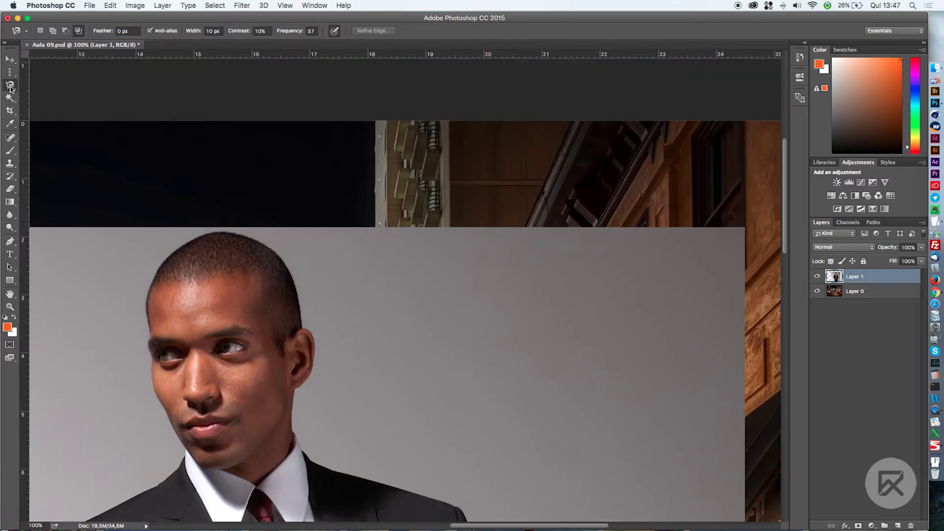
Draw a freehand oval with the Lasso Tool across the gray photo's upper edge beside the head, delete its contents, and deselect.
left_click(10, 87, "alt")
left_click(10, 86, "alt")
left_click(9, 87, "alt")
left_click(10, 89, "alt")
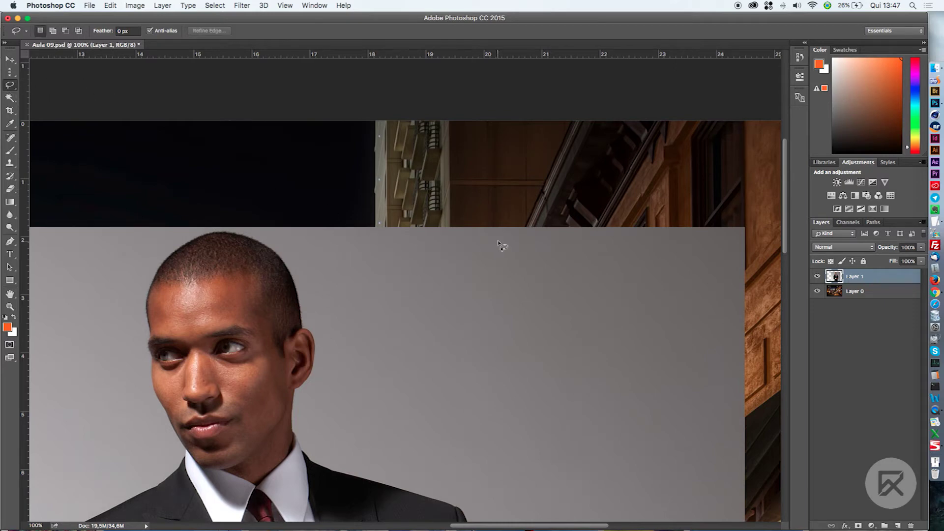
mouse_move(528, 202)
left_mouse_down()
mouse_move(459, 196)
mouse_move(421, 214)
mouse_move(407, 272)
mouse_move(434, 324)
mouse_move(527, 357)
mouse_move(592, 332)
mouse_move(597, 267)
mouse_move(579, 231)
mouse_move(521, 206)
left_mouse_up()
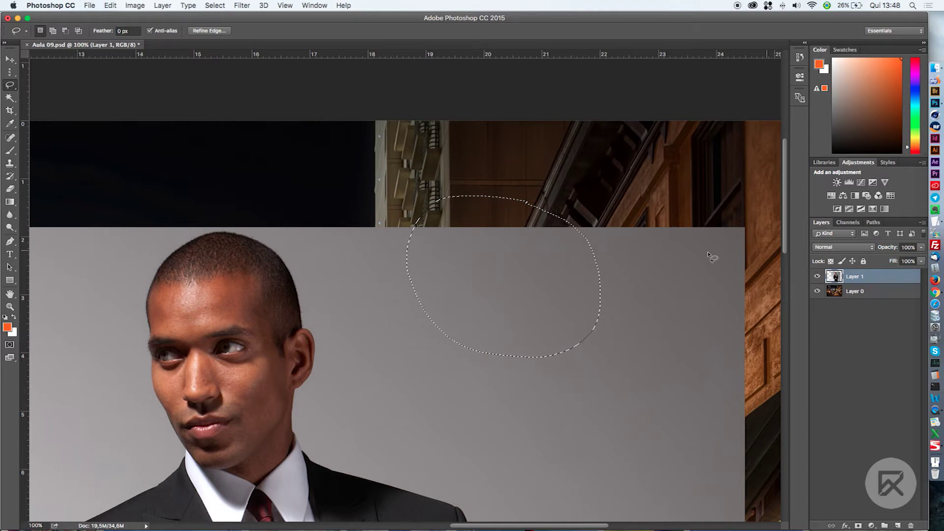
key("Delete")
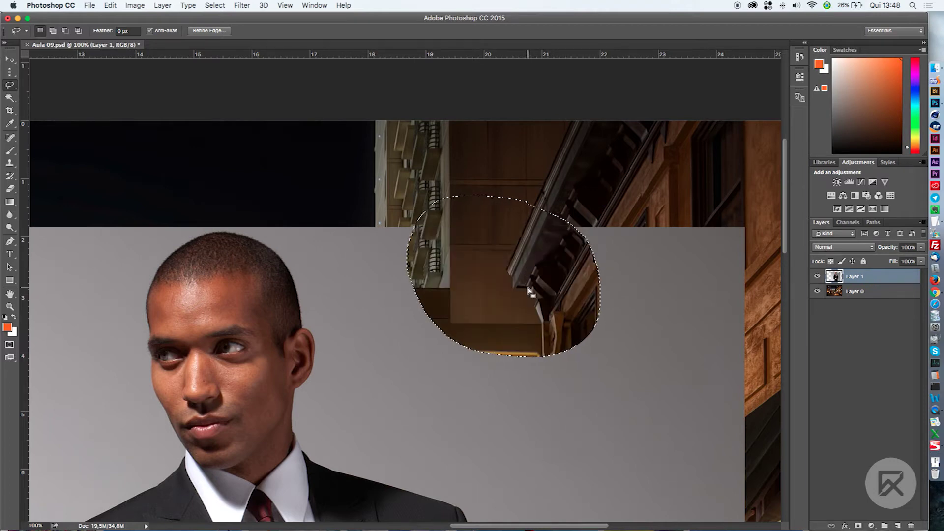
key("super+d")
Examine the edge of the unfeathered cut-out at 500% magnification.
key("super+0")
key("super+equal")
key("super+equal")
key("super+equal")
key("super+equal")
left_click_drag(550, 276, 518, 475)
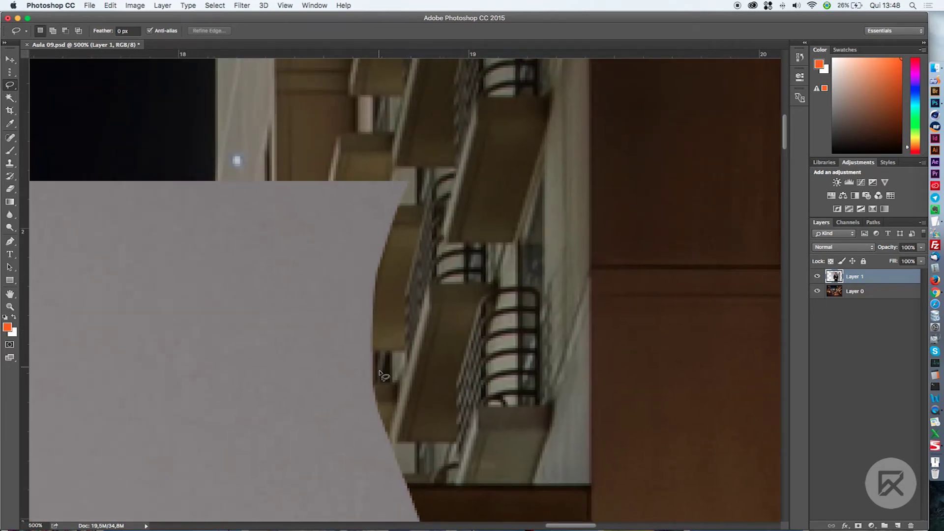
key("super+minus")
key("super+minus")
key("super+minus")
key("super+minus")
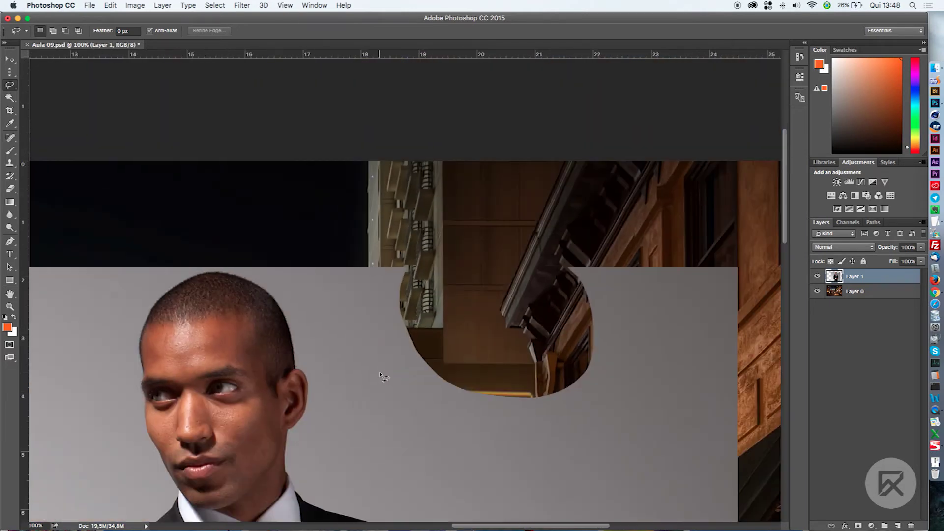
Undo the unfeathered cut-out and clear the selection.
mouse_move(428, 241)
left_mouse_down()
mouse_move(578, 373)
mouse_move(521, 396)
mouse_move(412, 259)
left_mouse_up()
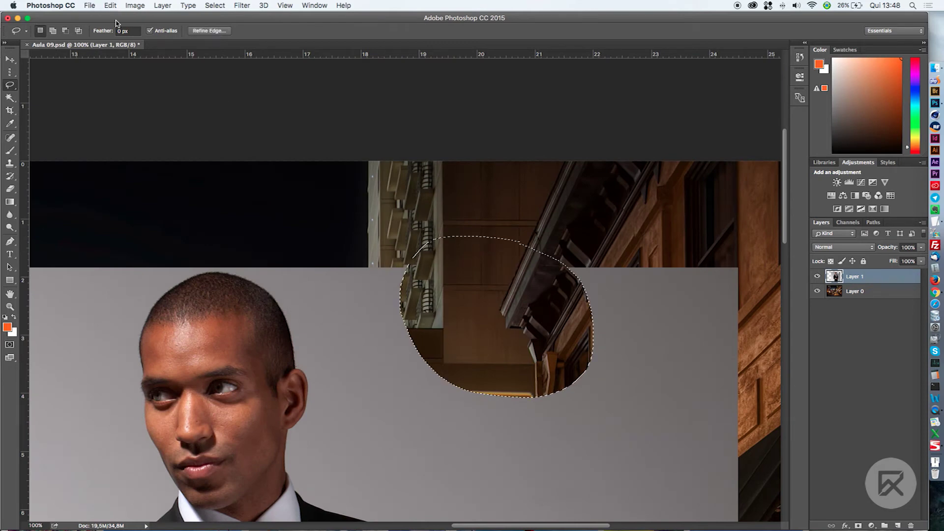
key("super+z")
key("Return")
left_click(228, 251)
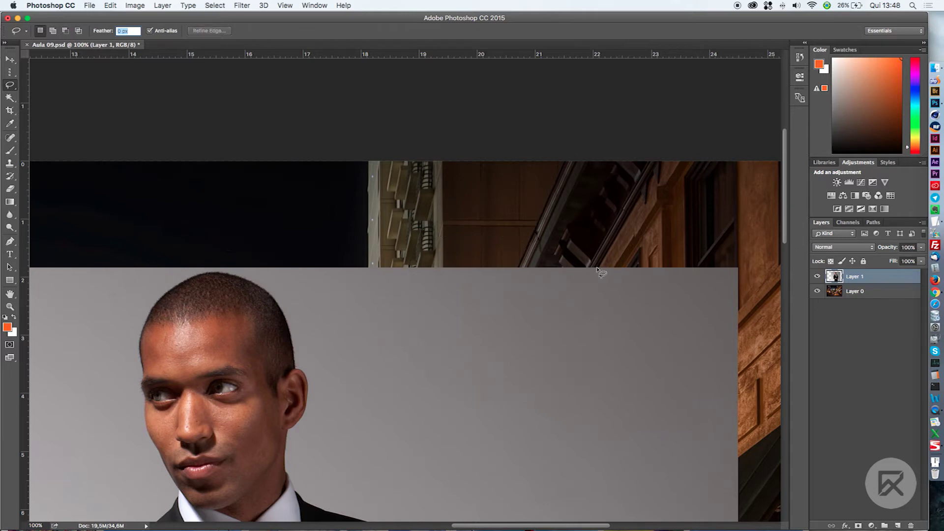
Set the Lasso feather to 20 px, delete a larger freehand oval from the gray photo's upper edge, and deselect.
double_click(127, 31)
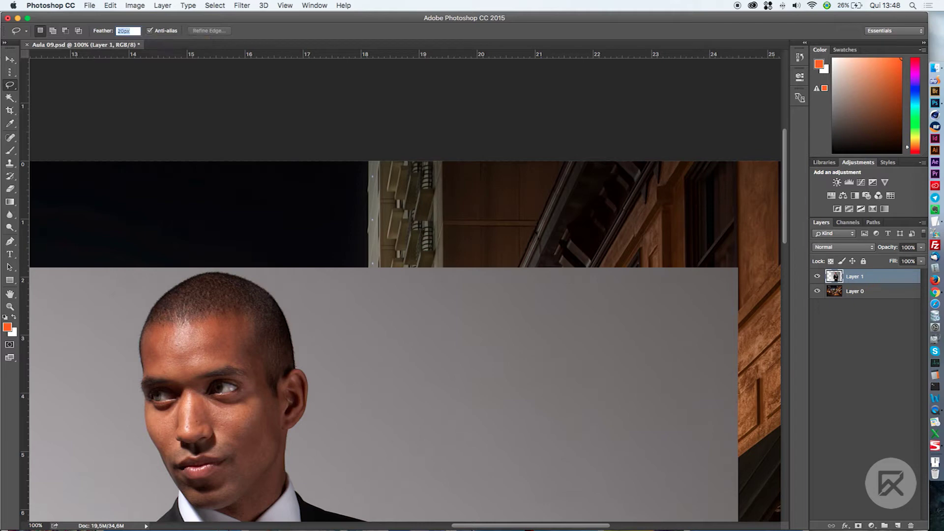
left_click_drag(395, 251, 368, 317)
mouse_move(654, 319)
left_mouse_down()
mouse_move(615, 217)
mouse_move(507, 208)
mouse_move(399, 250)
left_mouse_up()
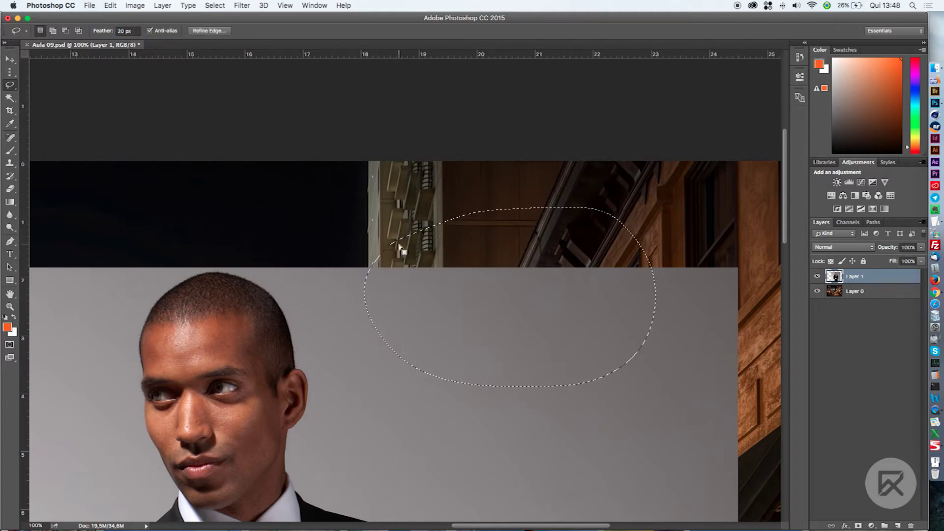
key("Delete")
key("super+d")
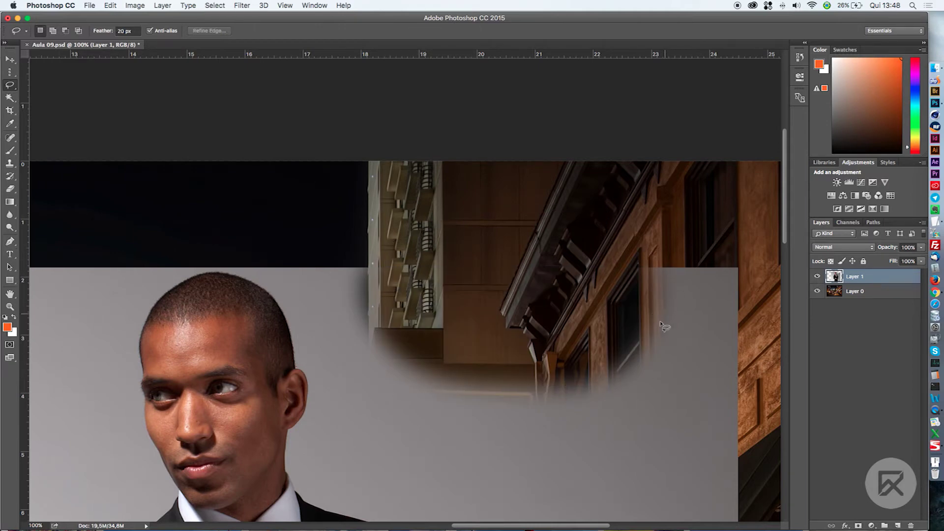
Undo the feathered cut-out and clear the selection.
key("super+z")
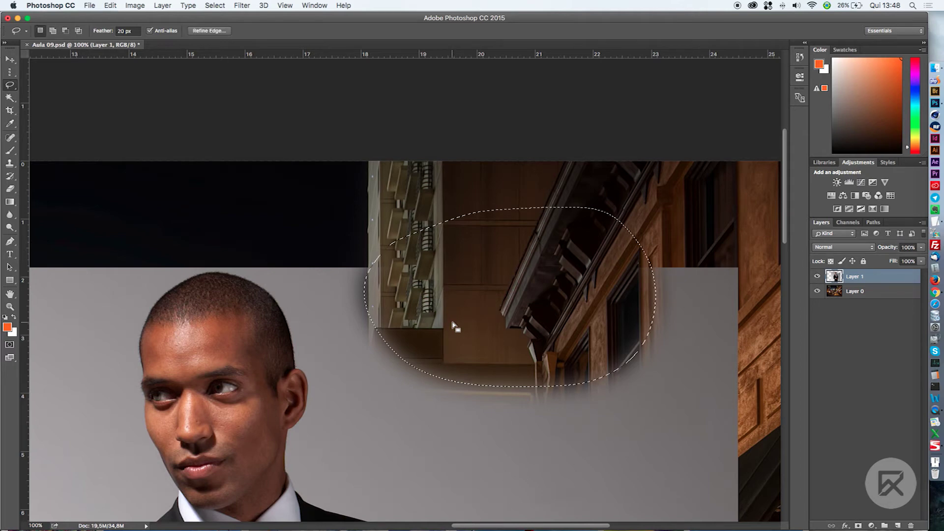
key("super+alt+z")
key("super+d")
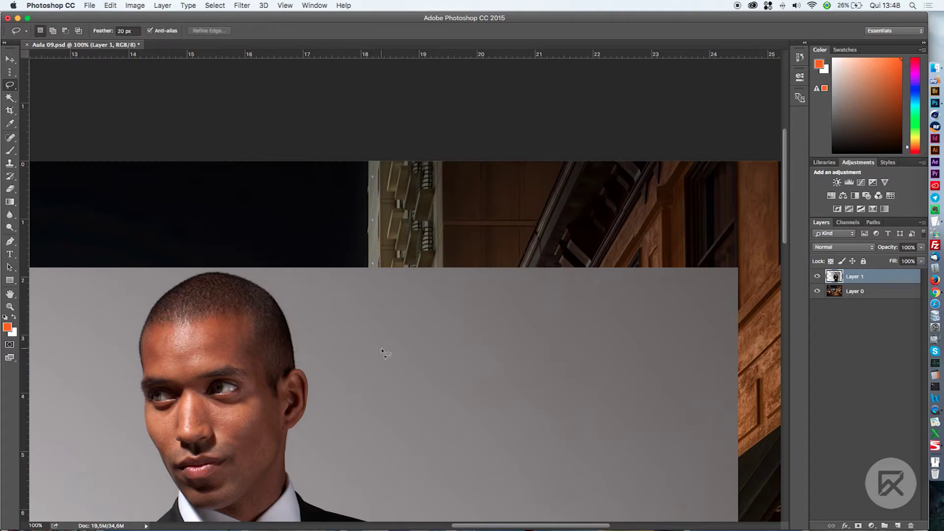
Examine the pixels of the building's edges and the gray photo's upper border at 500% to 600% magnification.
key("super+equal")
key("super+equal")
key("super+equal")
key("super+equal")
key("super+equal")
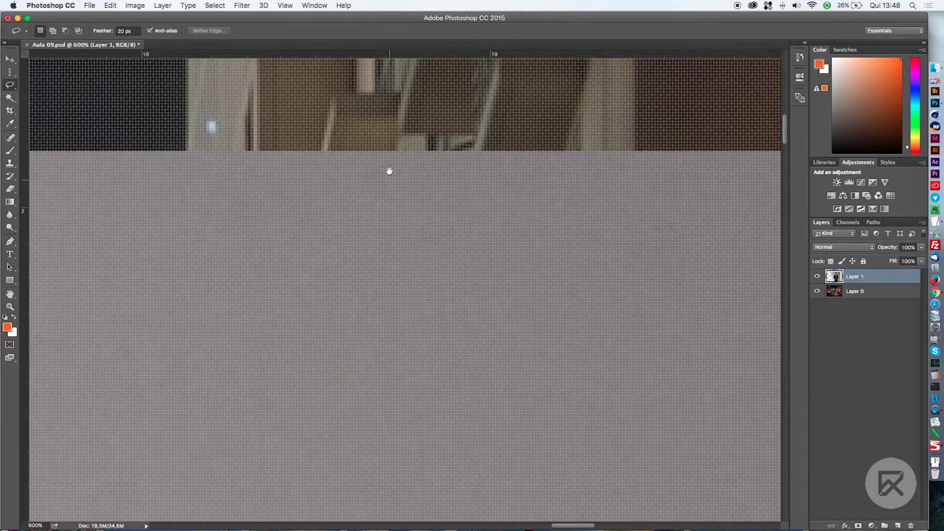
left_click_drag(389, 170, 310, 499)
key("super+minus")
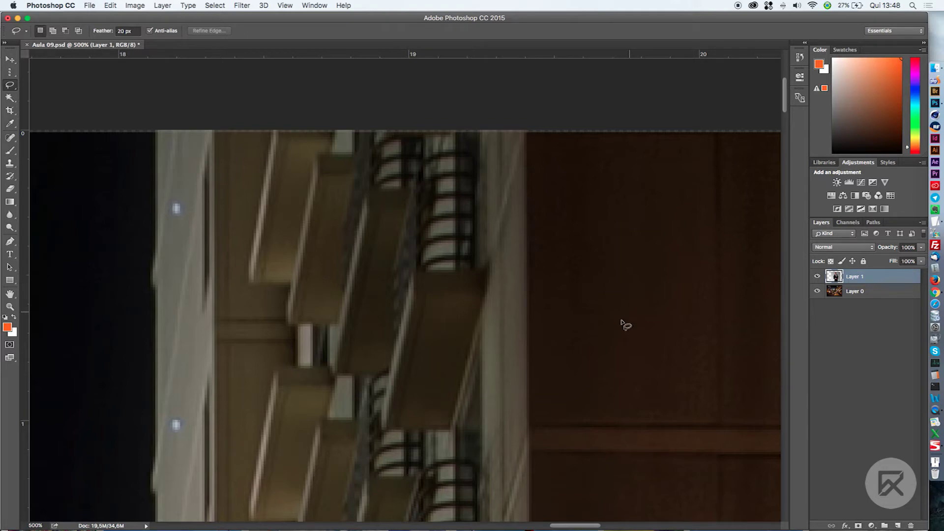
left_click_drag(429, 482, 428, 227)
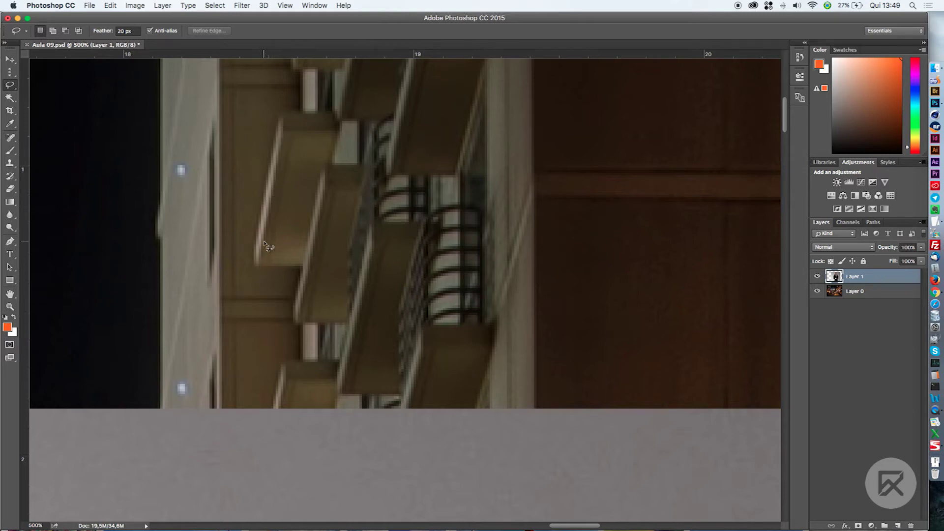
key("super+minus")
key("super+minus")
key("super+minus")
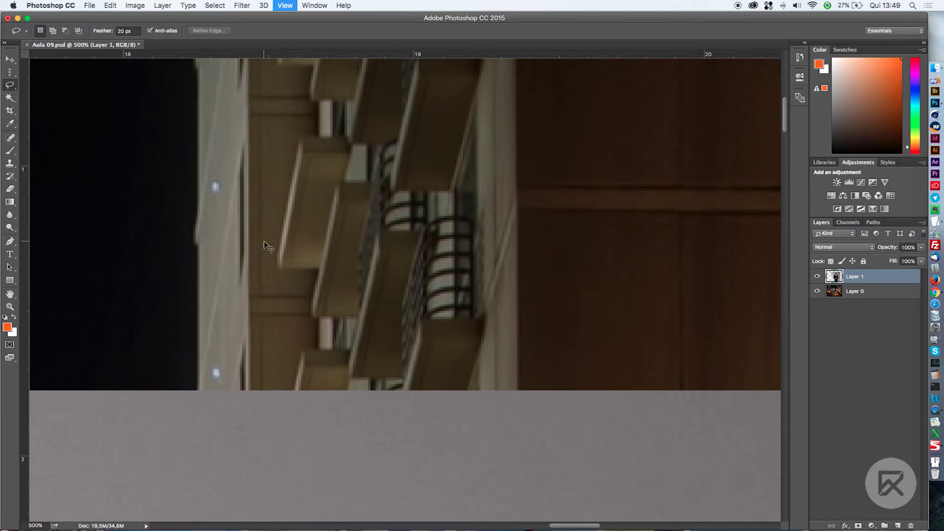
key("super+minus")
key("super+minus")
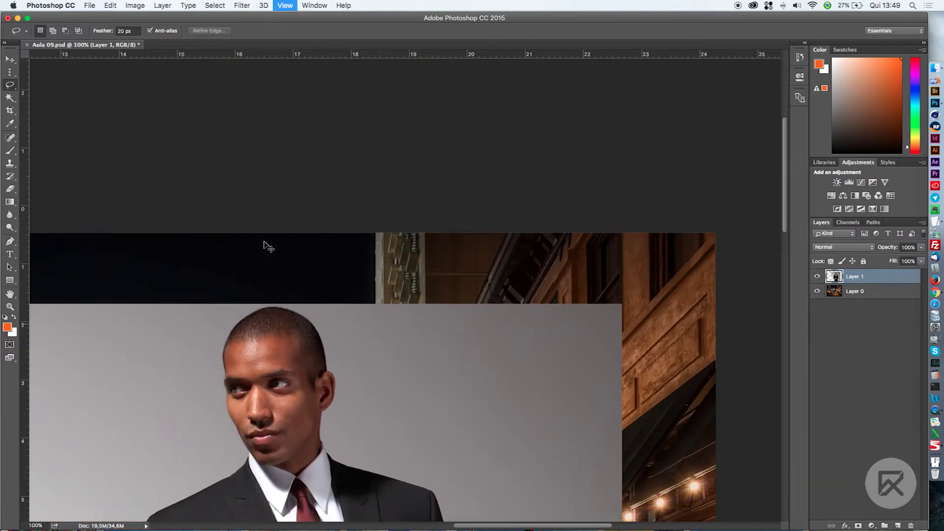
Set the Polygonal Lasso feather to 1 px and start an outline at the lower hem of the trousers.
left_click_drag(284, 217, 298, 167)
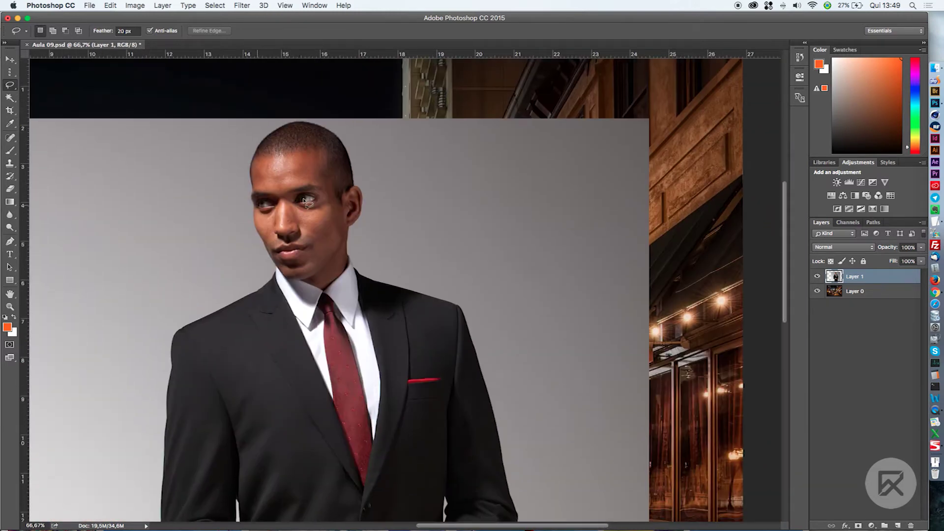
left_click_drag(288, 384, 304, 141)
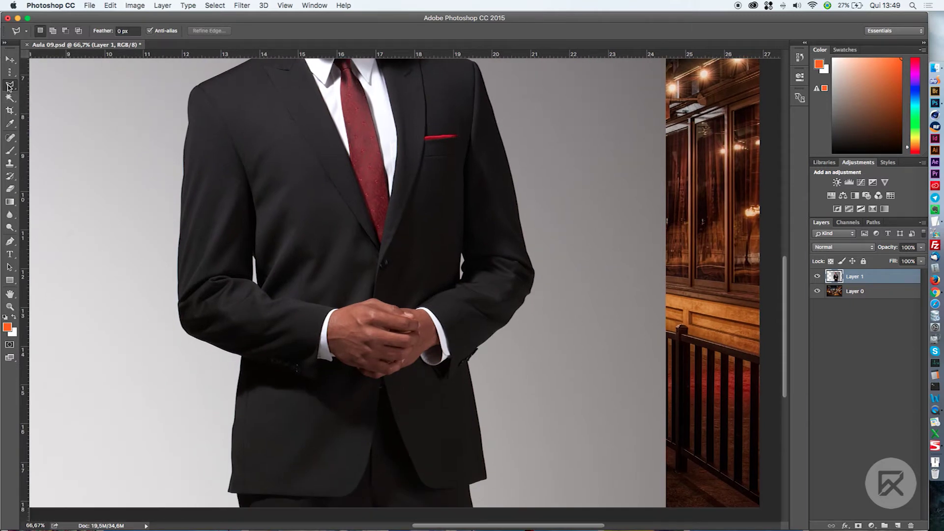
left_click(104, 27)
key("super+plus")
key("super+plus")
left_click(223, 304)
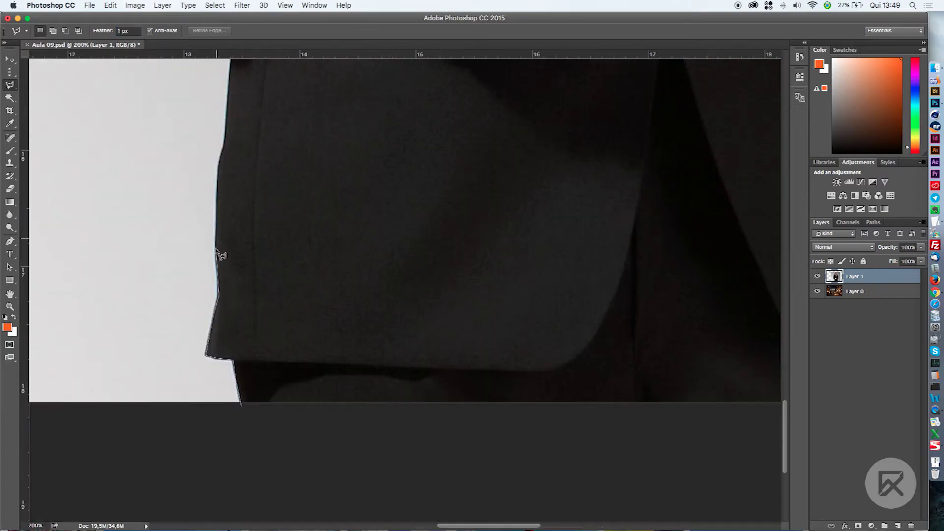
Trace the man's outline with Polygonal Lasso points from the jacket hem up along the sleeve and face to the forehead.
left_click(202, 415)
left_click(254, 233)
left_click(320, 352)
scroll(322, 295, "up", 5)
left_click(329, 238)
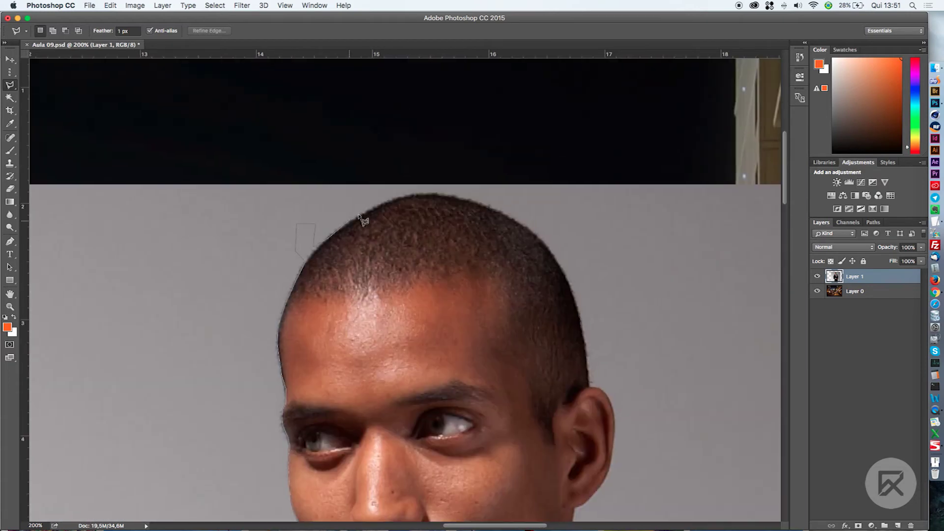
Continue the Polygonal Lasso outline over the top of the head and down past the ear, shoulder and opposite sleeve.
scroll(417, 212, "down", 5)
left_click(418, 210)
scroll(462, 275, "down", 5)
left_click(501, 300)
scroll(394, 295, "down", 10)
left_click(297, 222)
scroll(339, 344, "down", 10)
left_click(363, 241)
Trace the jacket's remaining side down to the trousers and close the outline along the photo's lower edge.
scroll(354, 295, "down", 10)
left_click(331, 371)
left_click(335, 432)
left_click(289, 449)
key("super+minus")
key("super+minus")
left_click(311, 219)
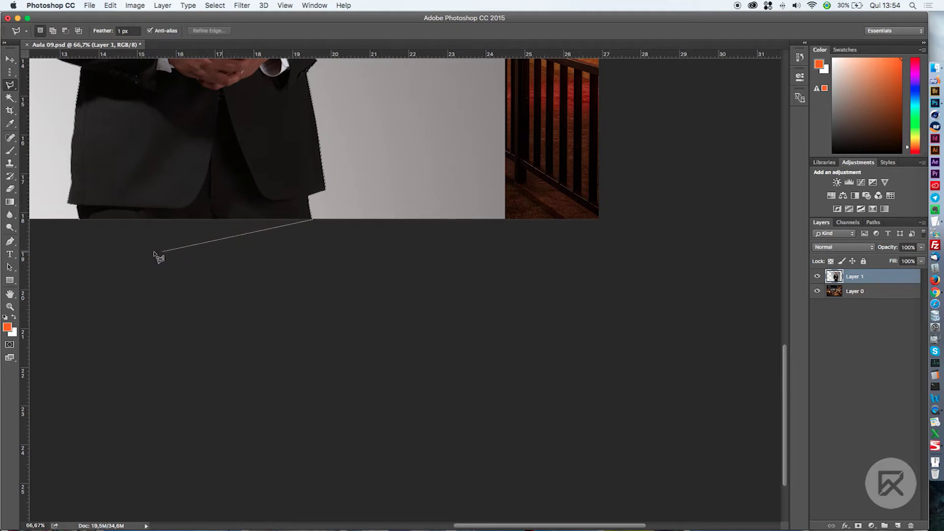
left_click(80, 221)
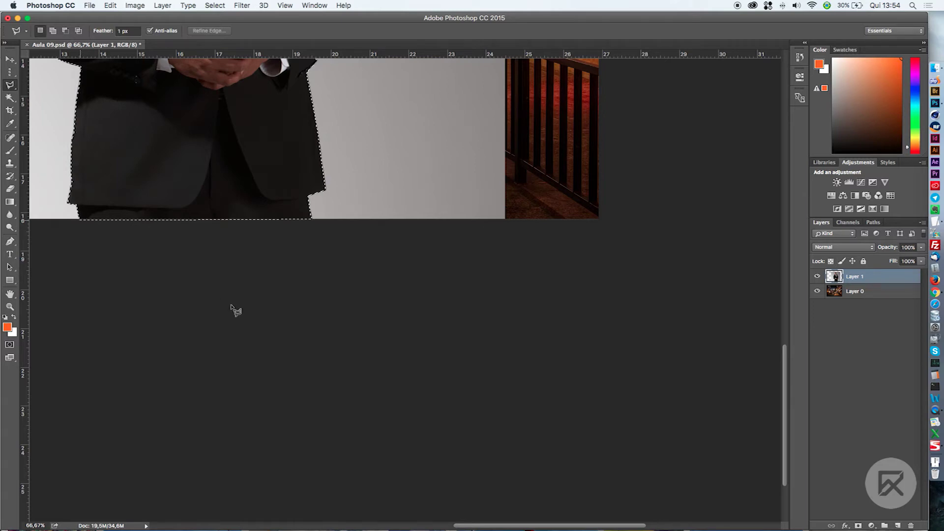
Subtract the stray rectangular bump beside the forehead from the man's selection with a Polygonal Lasso outline.
mouse_move(277, 136)
left_mouse_down()
mouse_move(322, 293)
mouse_move(368, 349)
left_mouse_up()
scroll(368, 350, "up", 12)
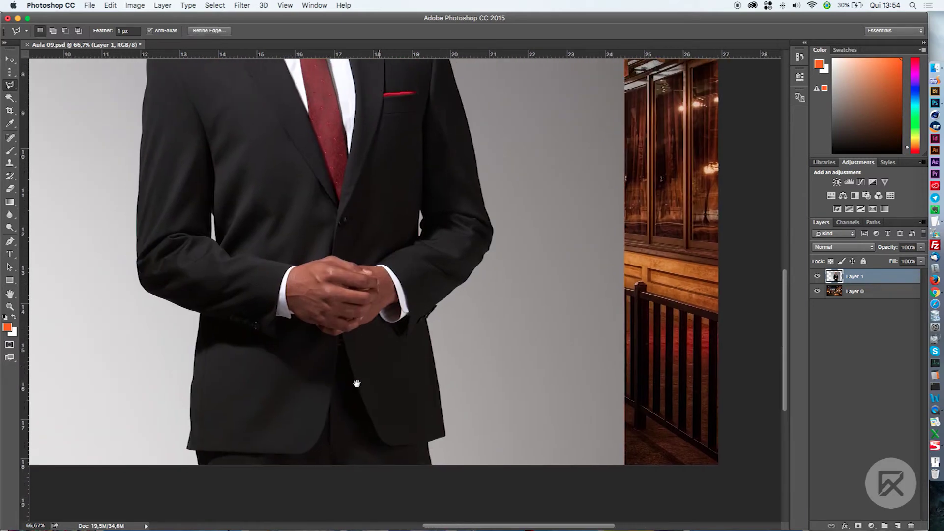
scroll(399, 327, "left", 1)
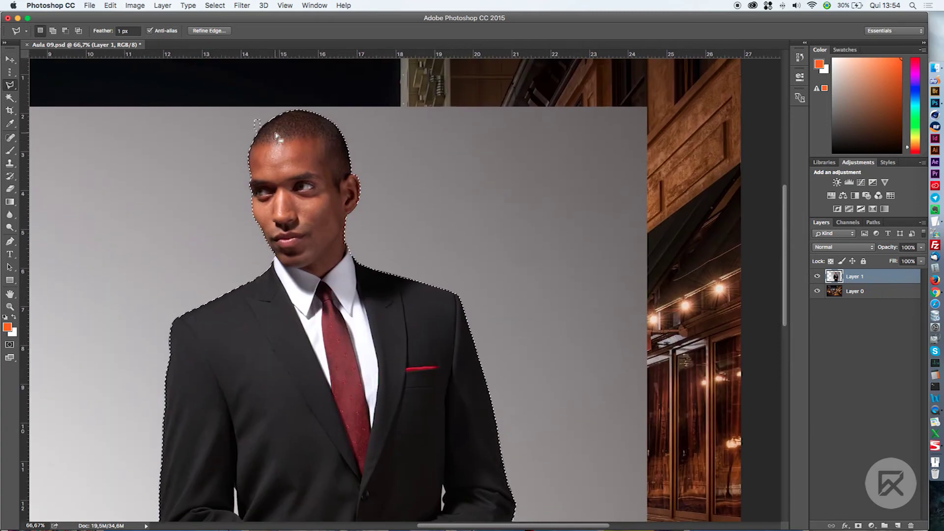
scroll(259, 130, "up", 6)
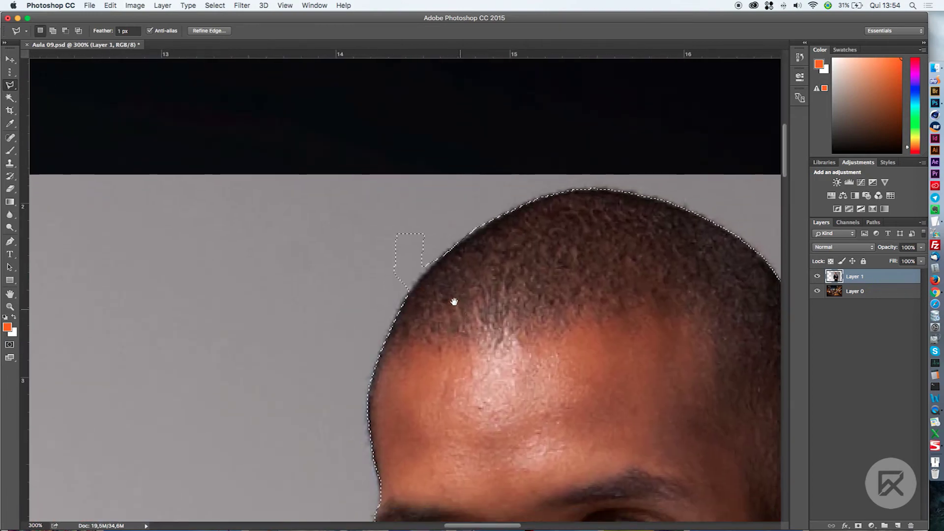
scroll(452, 301, "down", 3)
scroll(453, 302, "right", 3)
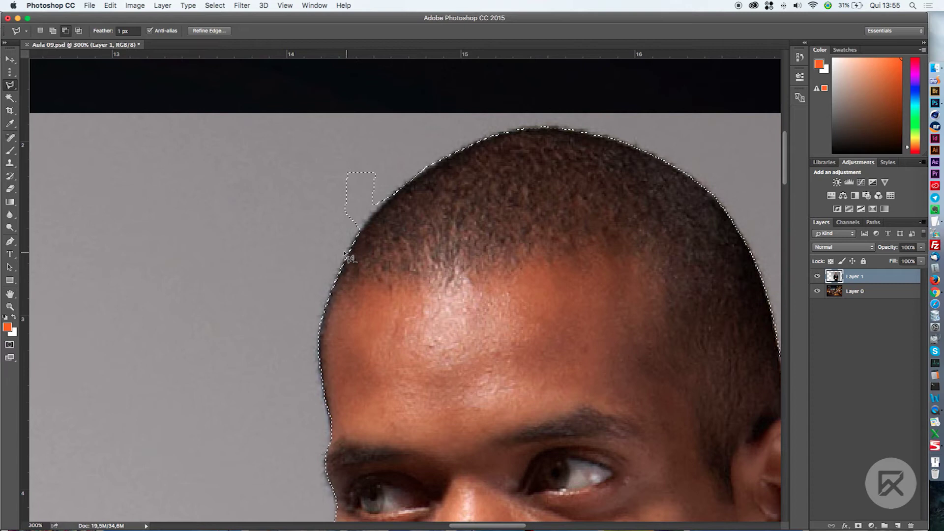
key("alt")
key("alt")
left_click_drag(376, 207, 392, 198)
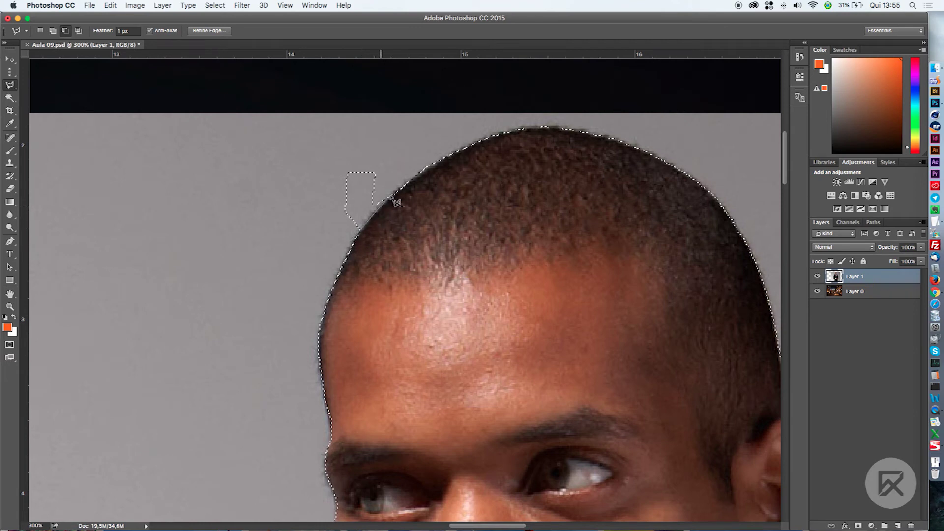
left_click(307, 187)
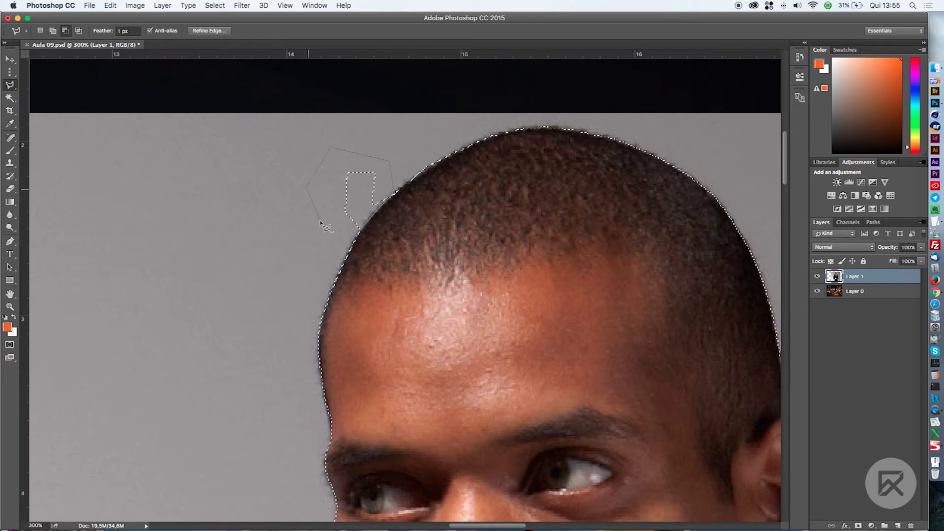
left_click(351, 245)
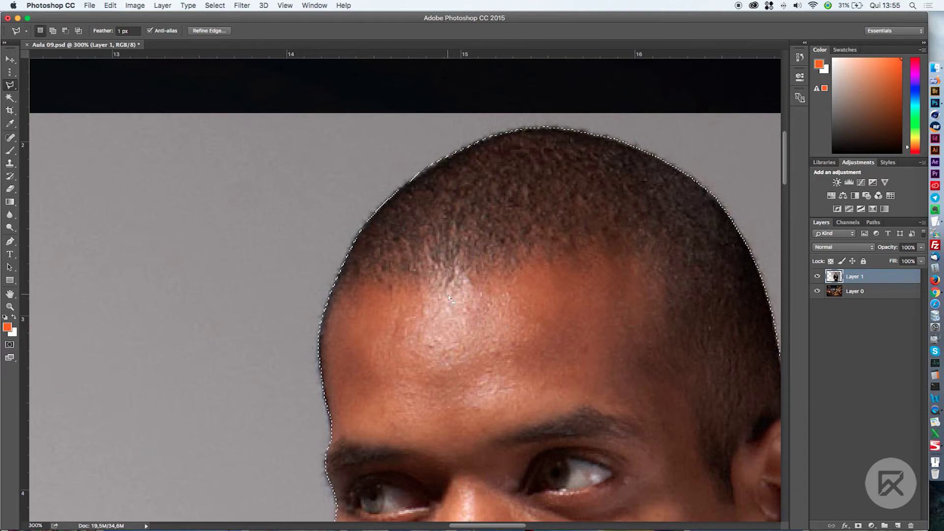
Add the missed strip along the outer sleeve above the elbow to the man's selection with a Polygonal Lasso outline.
mouse_move(591, 341)
left_mouse_down()
mouse_move(392, 238)
mouse_move(549, 159)
mouse_move(550, 261)
mouse_move(337, 193)
mouse_move(447, 242)
mouse_move(552, 88)
left_mouse_up()
left_click_drag(251, 243, 438, 268)
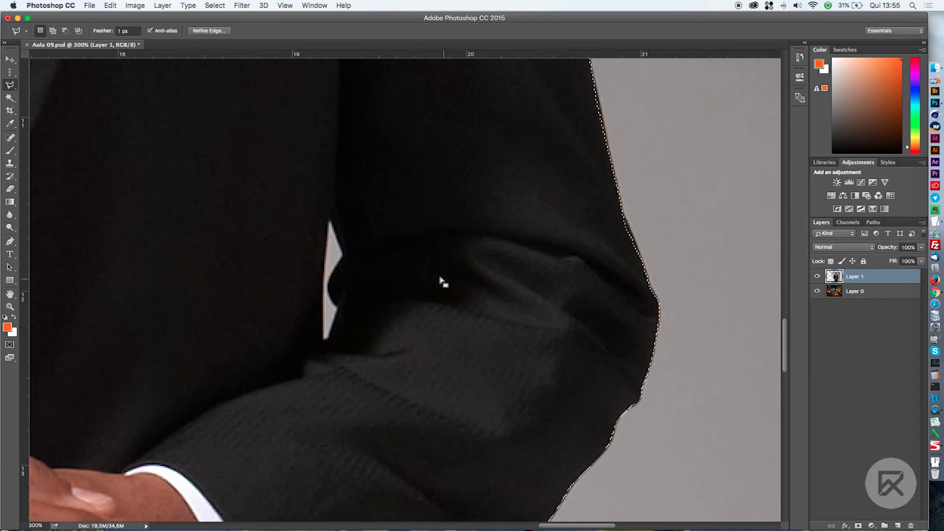
scroll(585, 216, "up", 2)
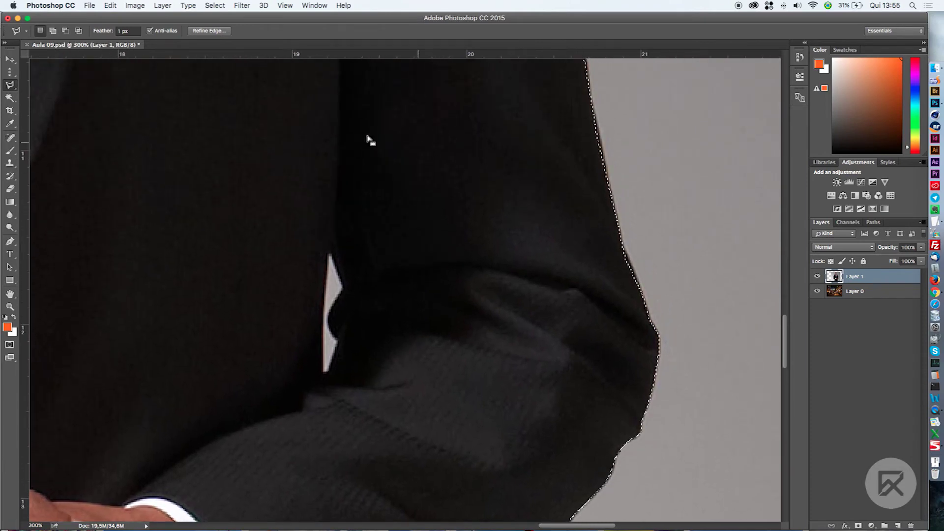
scroll(508, 173, "right", 4)
scroll(508, 173, "up", 2)
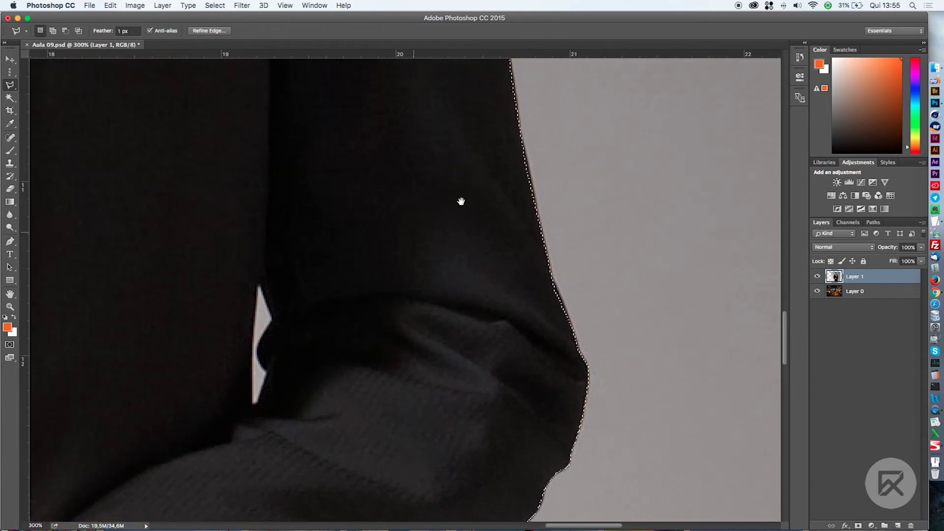
key("shift")
left_click(517, 132)
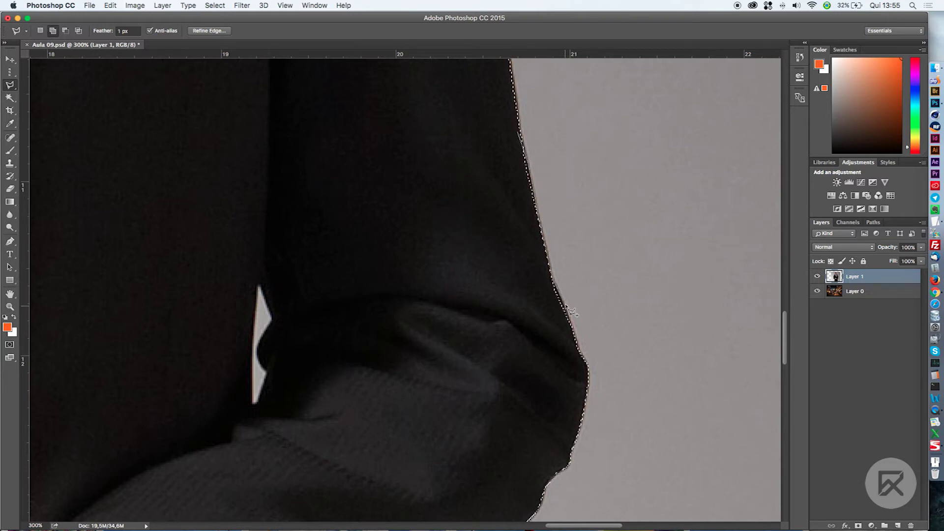
left_click(575, 340)
left_click(544, 321)
left_click(516, 224)
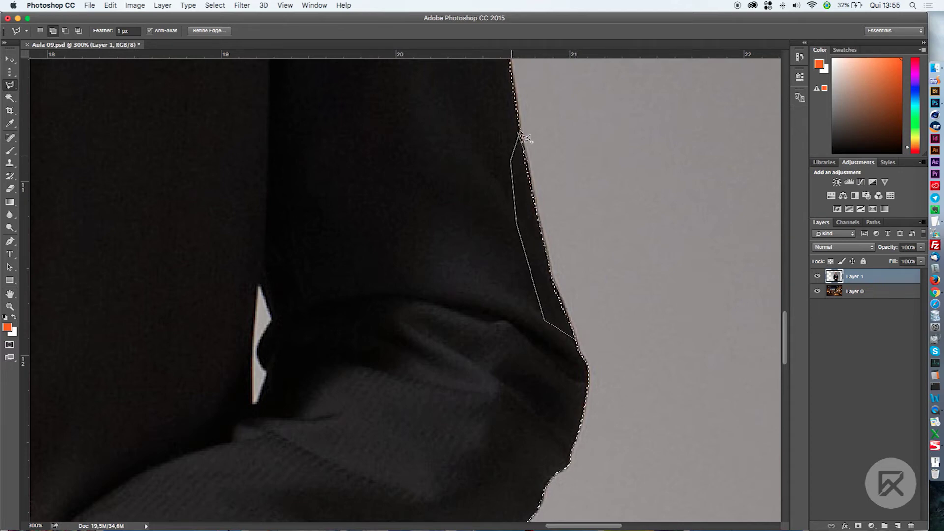
double_click(521, 138)
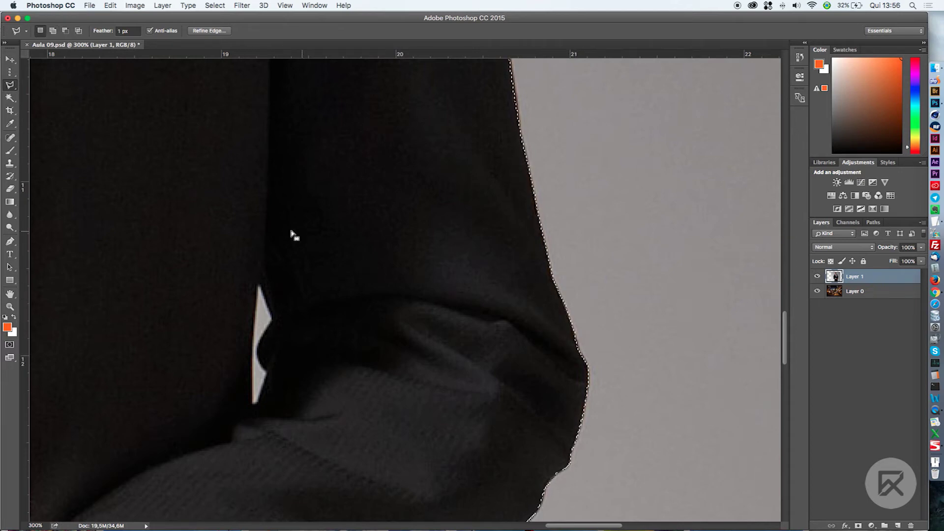
Inspect the man's selection outline along the sleeves, cuffs, shoulders, collar and jacket sides for inaccuracies.
left_click_drag(322, 151, 451, 200)
key("super+minus")
left_click_drag(579, 359, 334, 455)
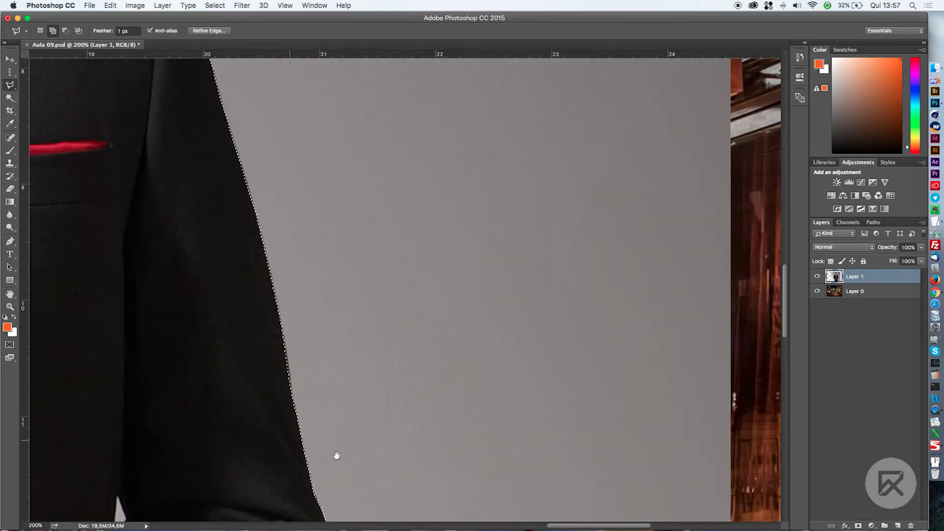
left_click_drag(249, 295, 361, 347)
left_click_drag(360, 472, 609, 261)
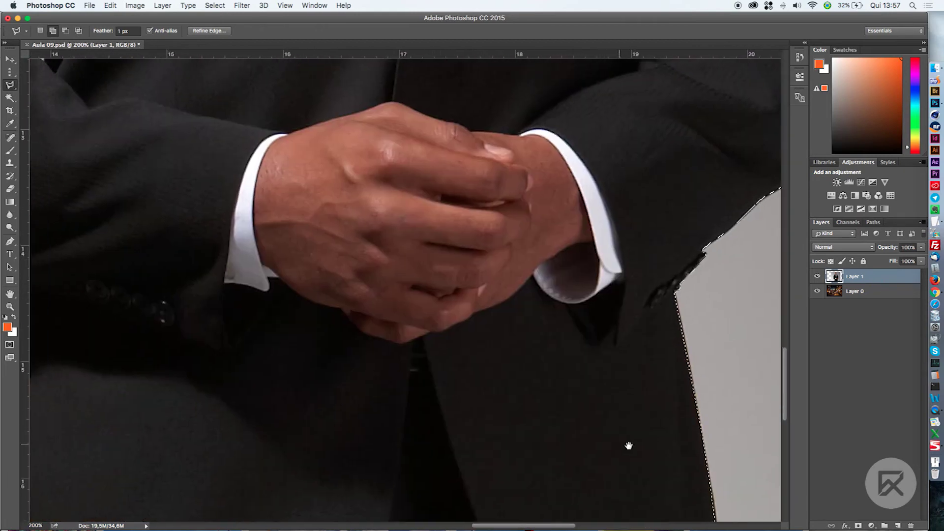
scroll(491, 308, "up", 10)
left_click_drag(439, 223, 487, 84)
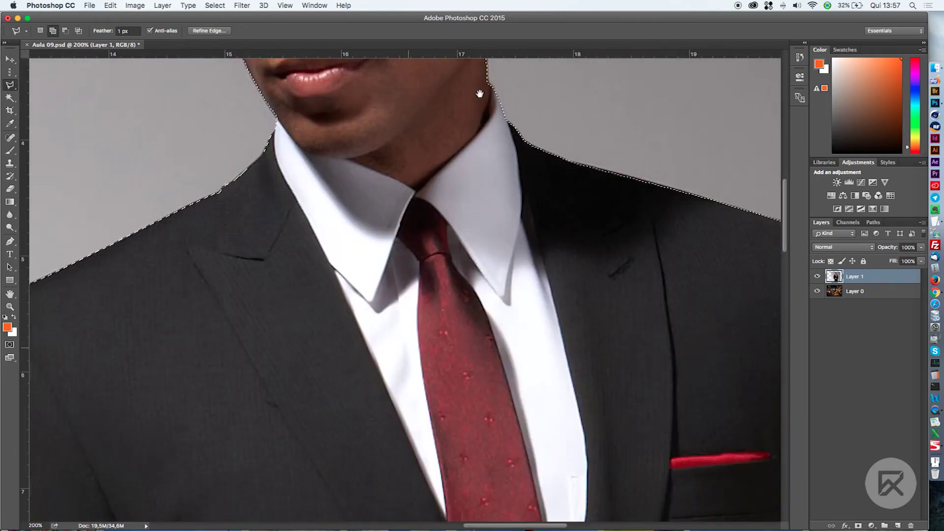
scroll(396, 293, "down", 10)
left_click_drag(396, 293, 277, 60)
scroll(569, 264, "down", 2)
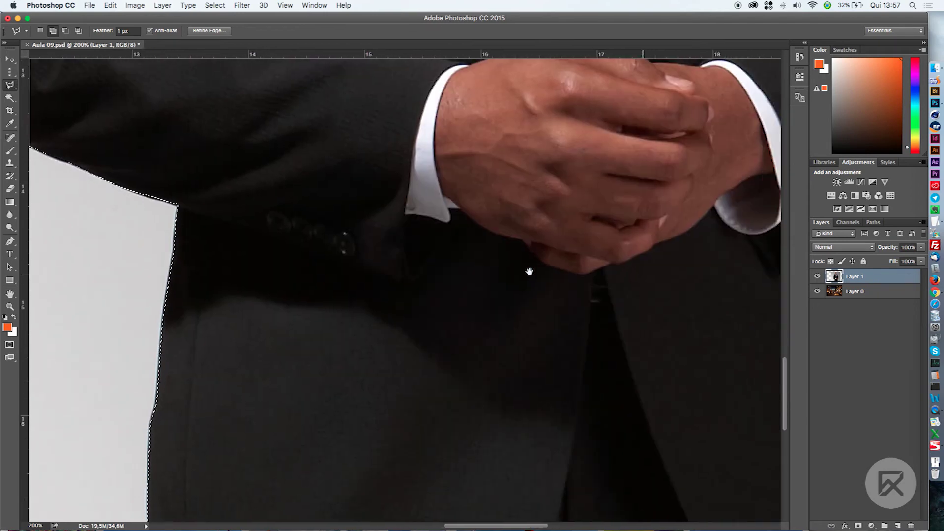
scroll(577, 308, "right", 10)
scroll(577, 307, "up", 5)
scroll(578, 322, "down", 5)
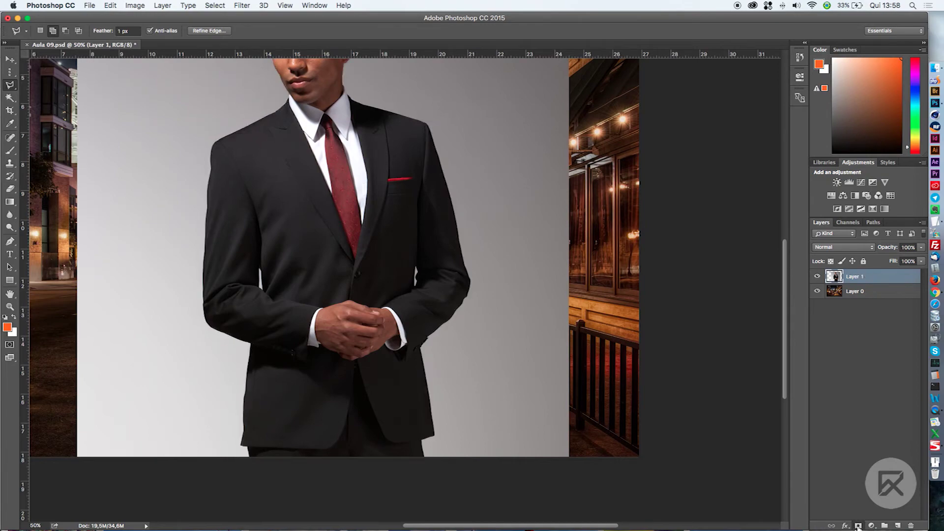
Add a layer mask to Layer 1 from the man's selection to hide the gray background.
left_click(858, 526)
left_click_drag(500, 155, 595, 300)
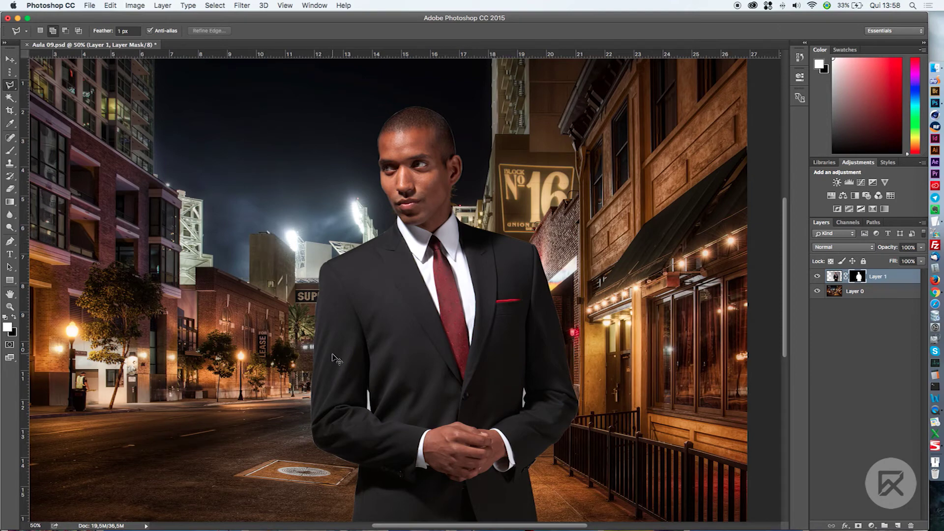
Outline the light gap between the sleeve and jacket, on the street-lamp side, as a new Polygonal Lasso selection.
key("super+equal")
key("super+equal")
key("super+equal")
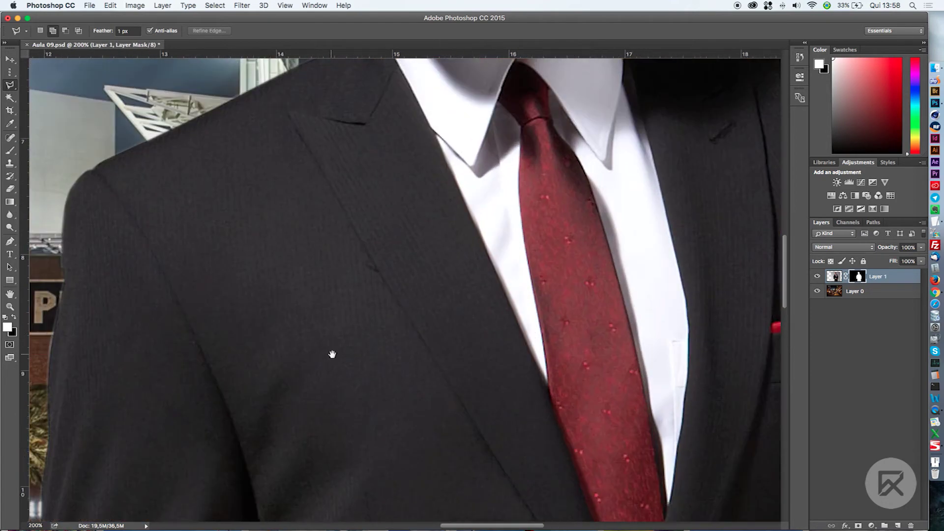
left_click_drag(327, 187, 328, 176)
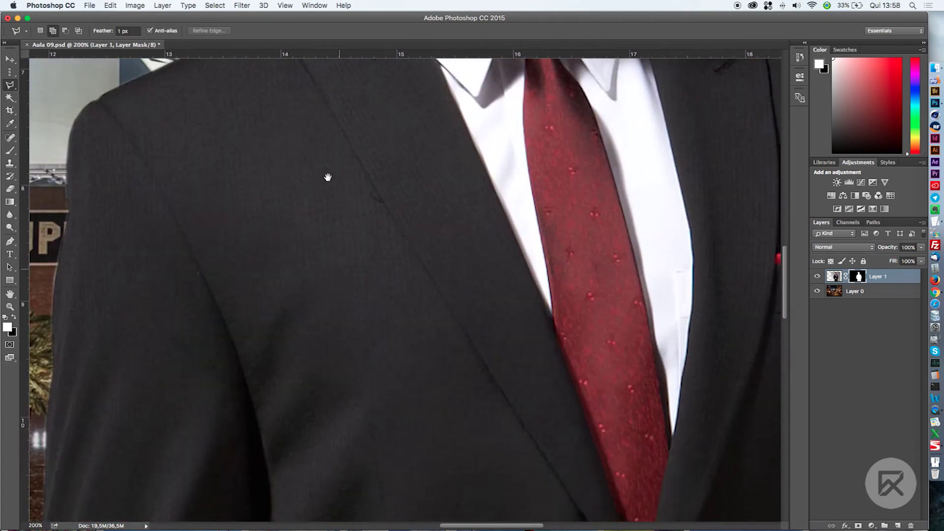
scroll(328, 177, "down", 10)
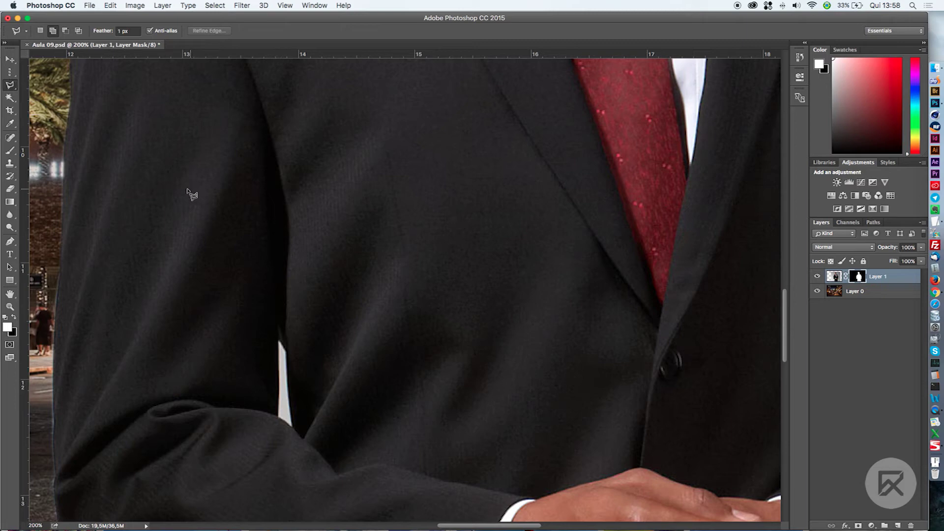
left_click(40, 30)
left_click(278, 380)
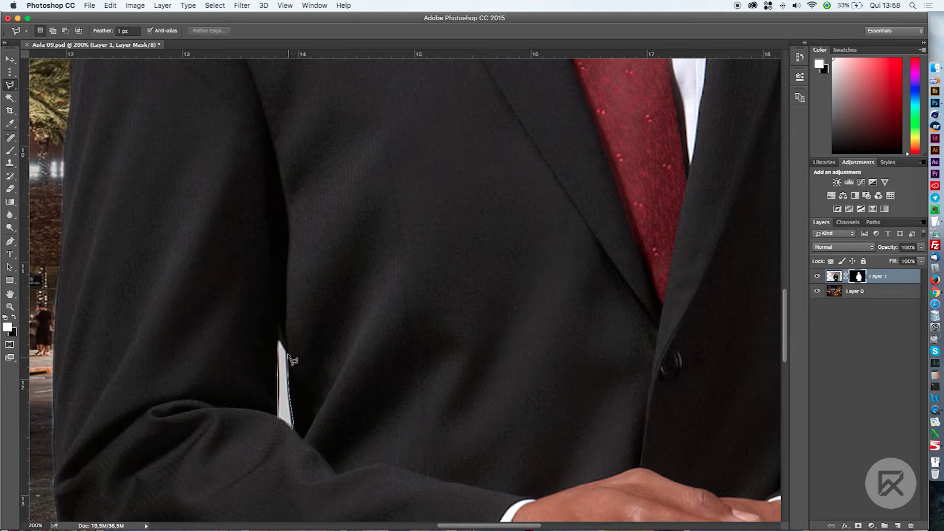
left_click(280, 341)
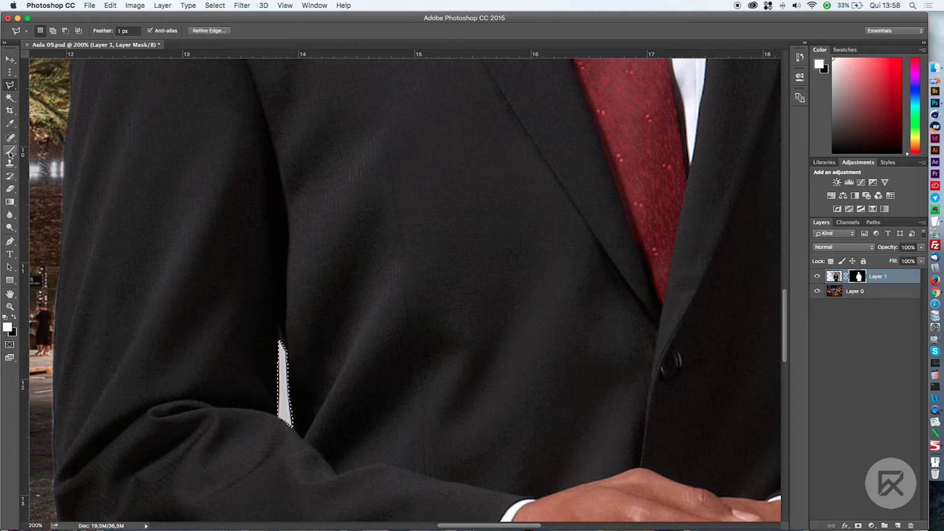
Paint the selected gap black on Layer 1's mask with the Brush, and clear the selection.
left_click(10, 151)
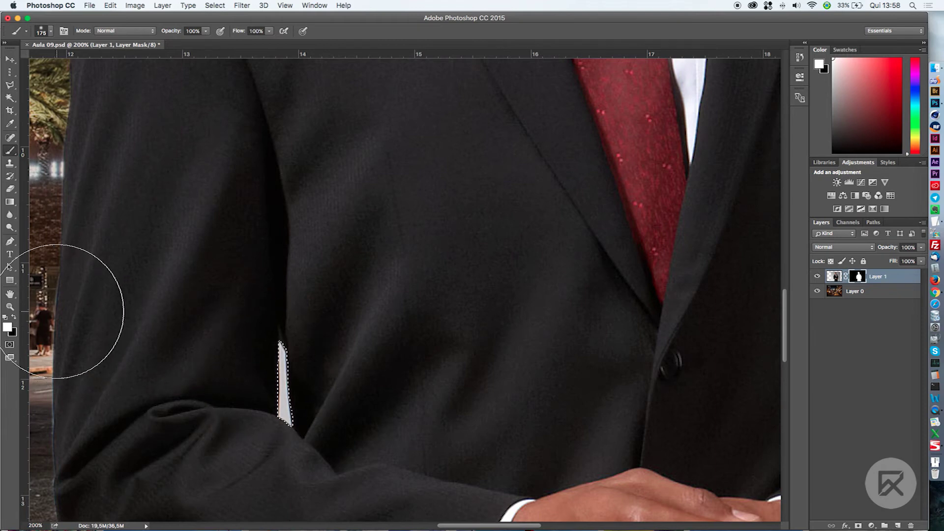
left_click(13, 316)
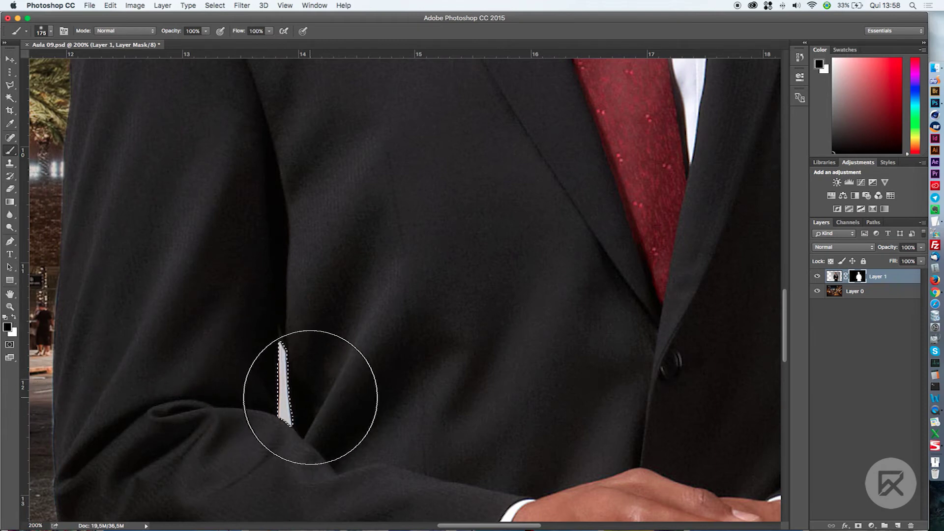
left_click_drag(317, 390, 278, 401)
left_click_drag(344, 352, 270, 413)
key("super+d")
Outline the gap beside the opposite sleeve with the Polygonal Lasso, hide it on the layer mask, and clear the selection.
key("space")
mouse_move(559, 405)
left_mouse_down()
mouse_move(338, 372)
mouse_move(98, 363)
left_mouse_up()
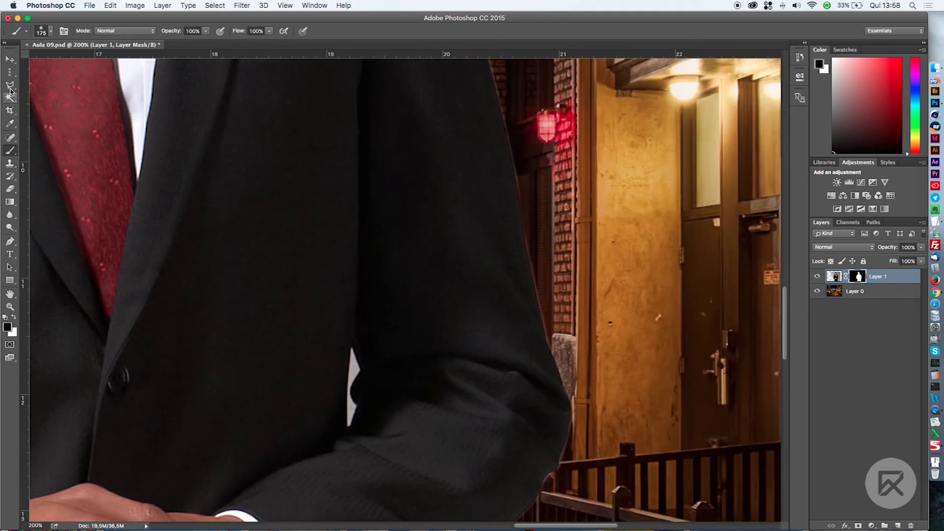
left_click(10, 87)
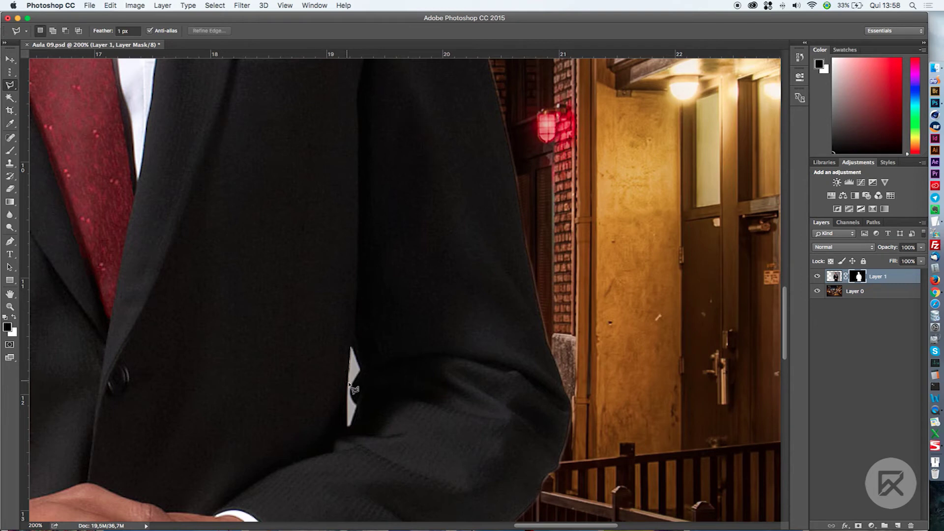
left_click(349, 427)
left_click(352, 390)
left_click(353, 348)
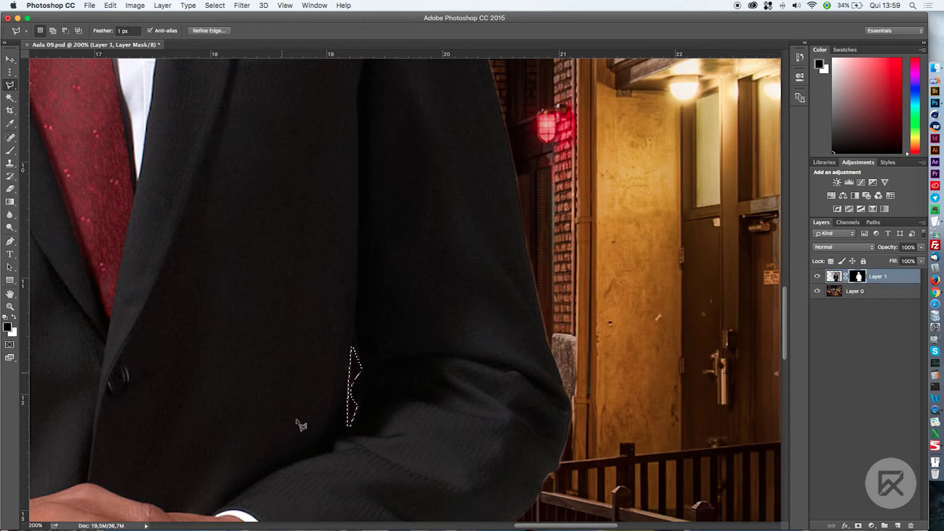
key("super+minus")
key("super+minus")
key("super+minus")
key("super+d")
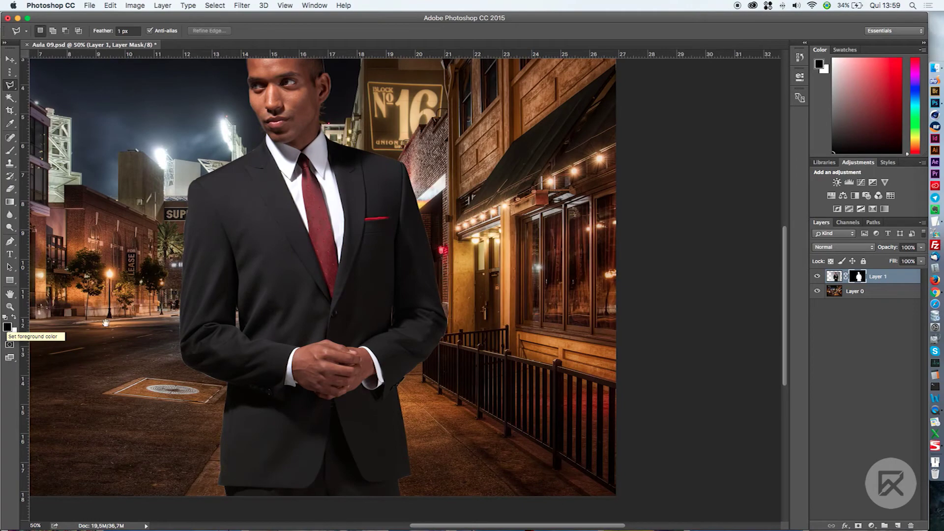
Examine the masked man's edges against the night street background at several zoom levels.
left_click_drag(158, 403, 187, 468)
left_click_drag(316, 352, 422, 153)
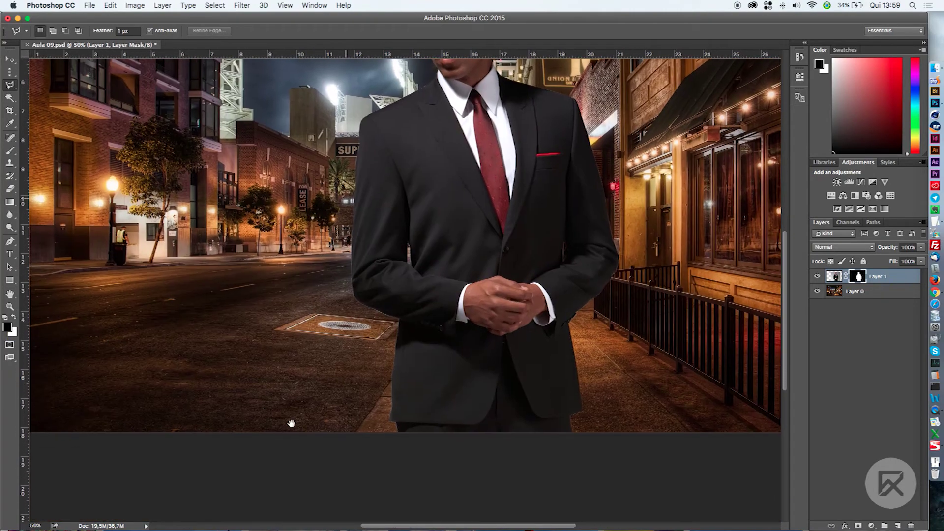
left_click_drag(291, 424, 290, 461)
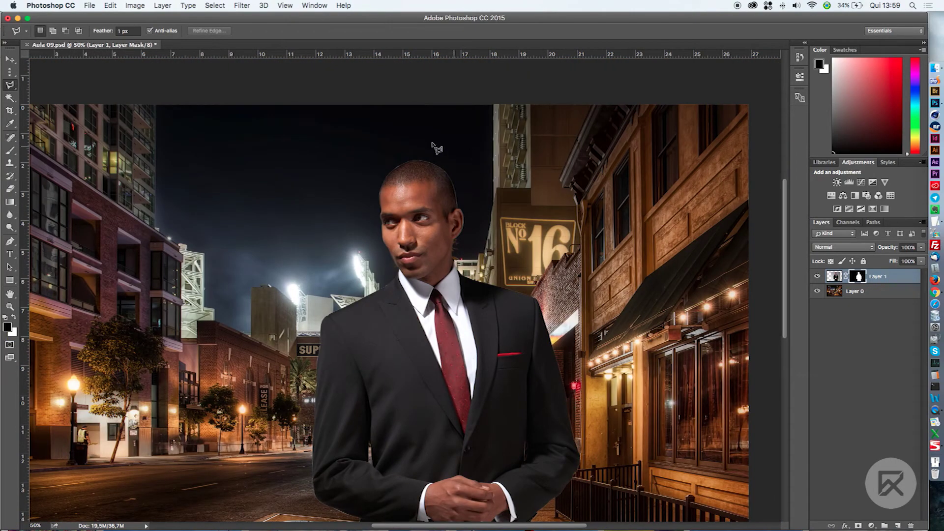
left_click_drag(372, 360, 392, 284)
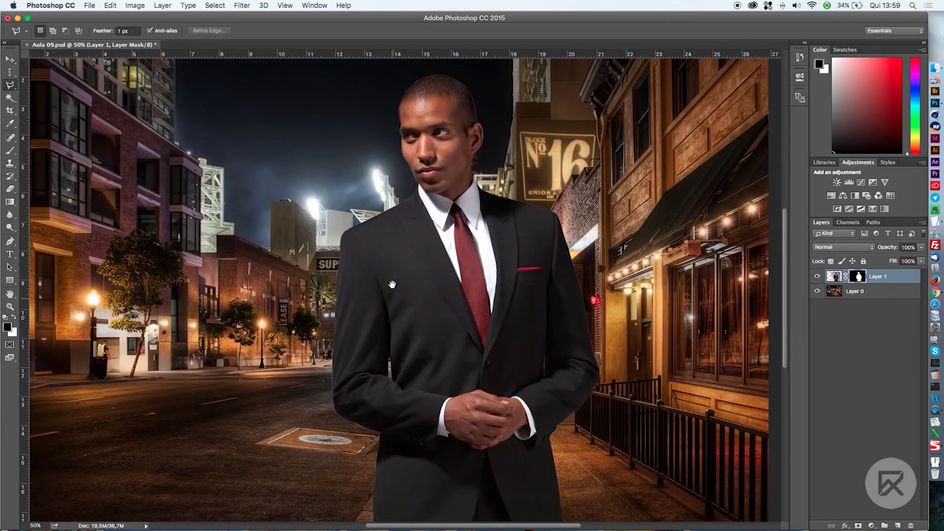
key("super+minus")
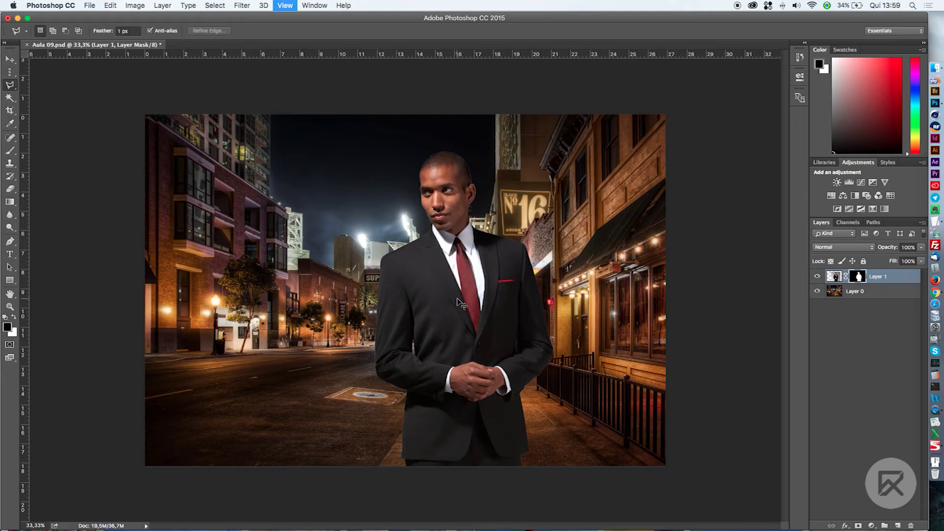
key("super+plus")
key("super+plus")
key("super+minus")
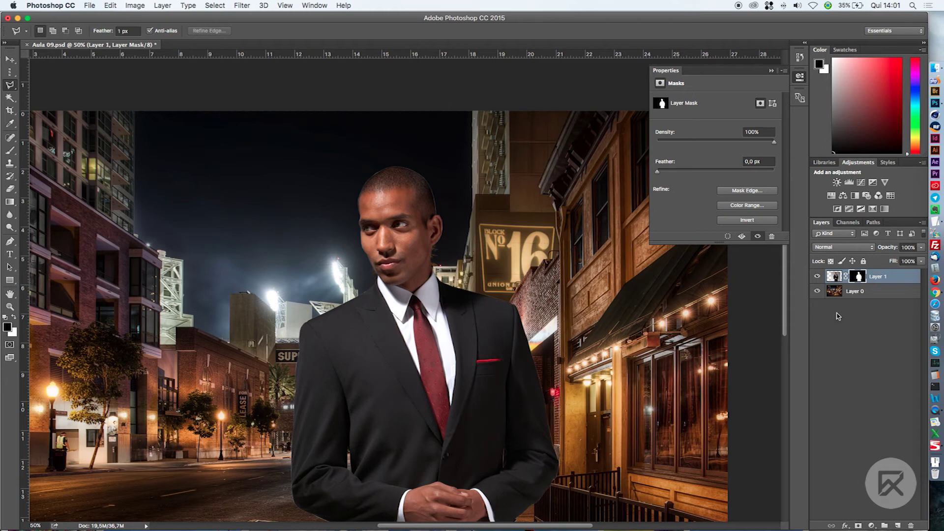
Apply the layer mask permanently to Layer 1.
right_click(861, 279)
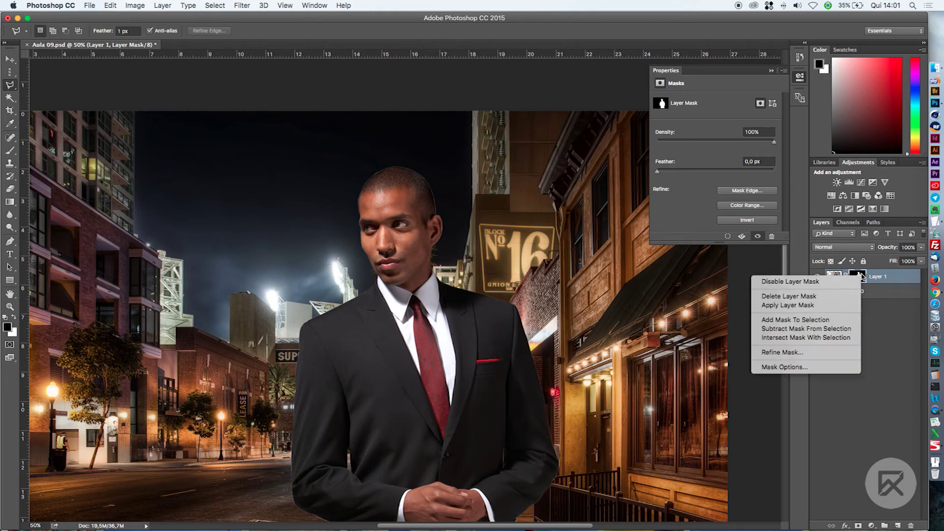
left_click(870, 278)
right_click(857, 279)
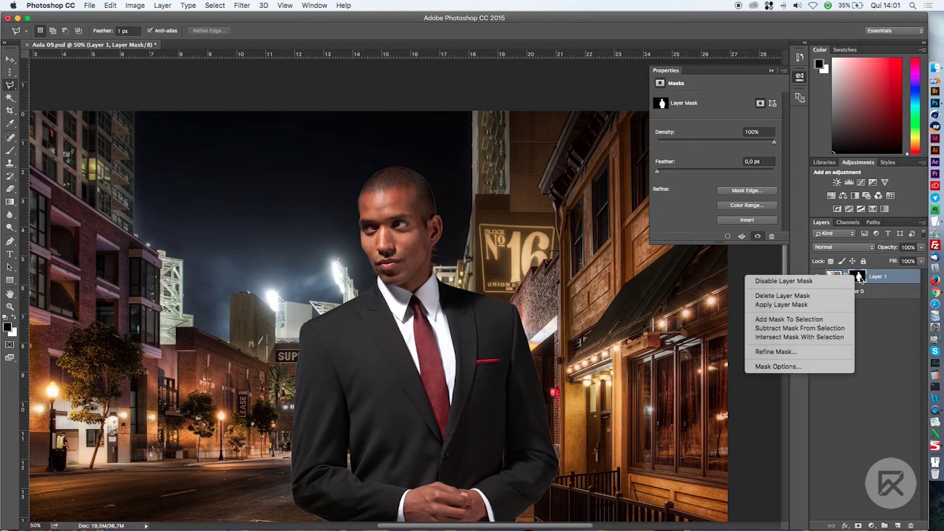
left_click(811, 305)
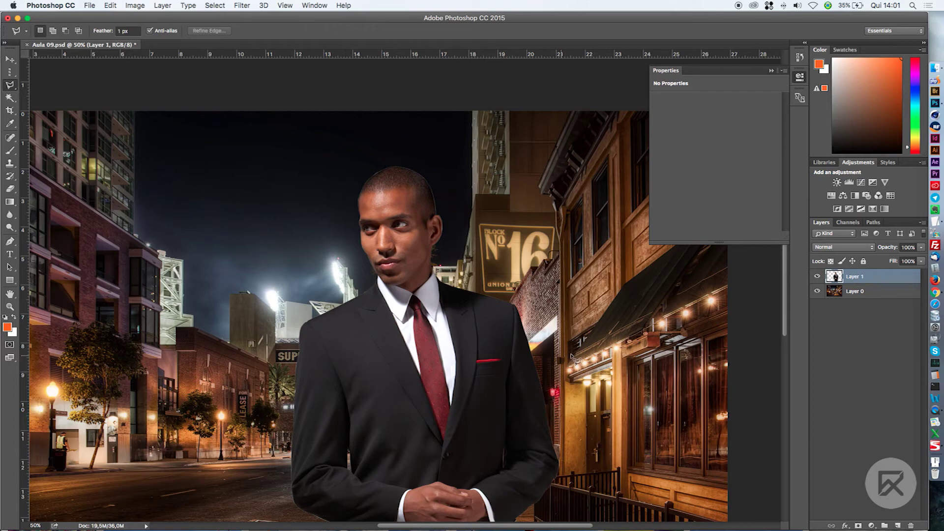
Defringe Layer 1's cut-out man with a width of 1 pixel.
left_click_drag(421, 394, 401, 300)
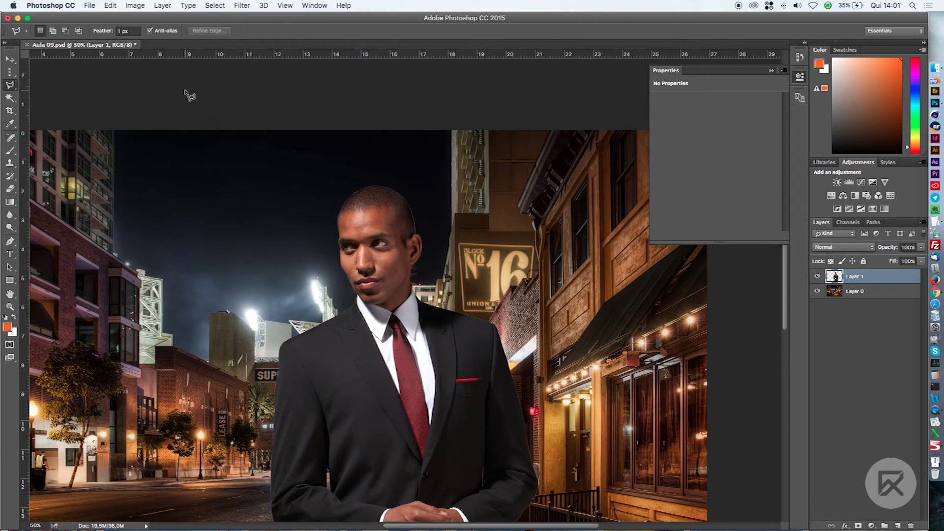
left_click(163, 5)
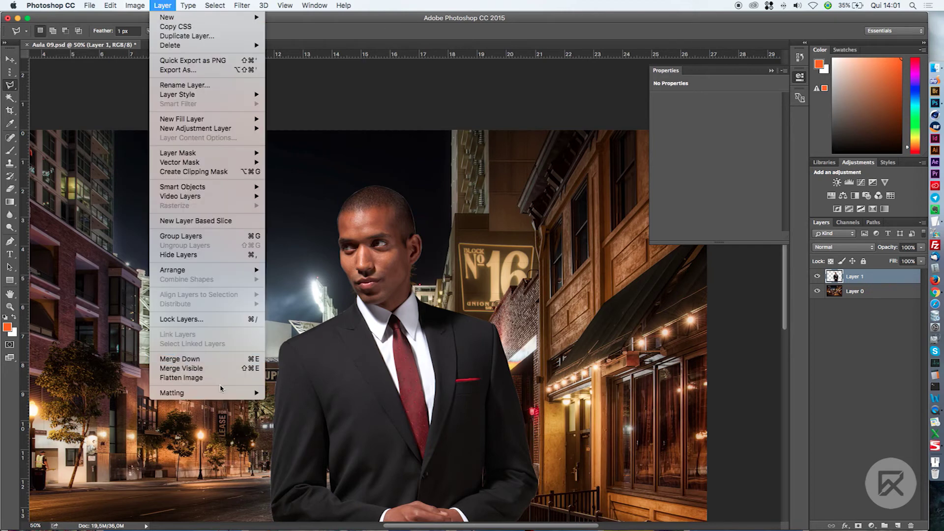
mouse_move(222, 393)
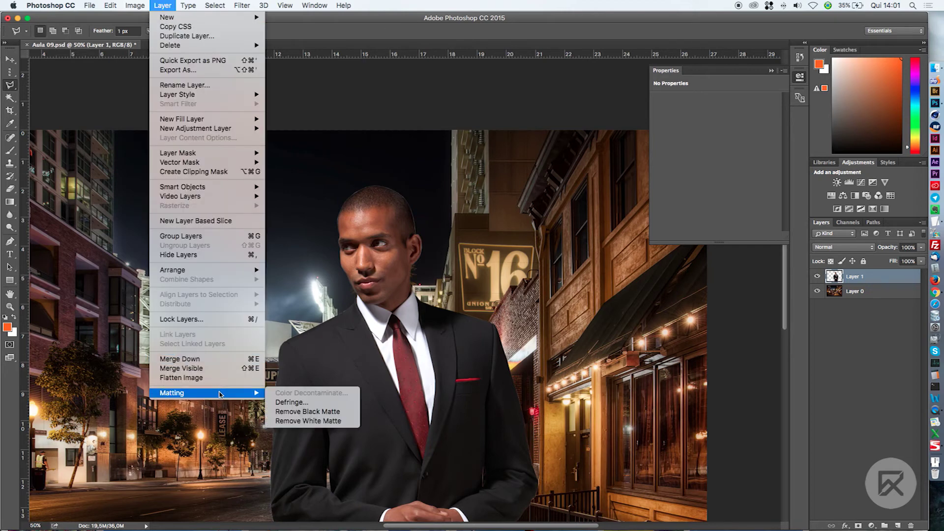
left_click(310, 402)
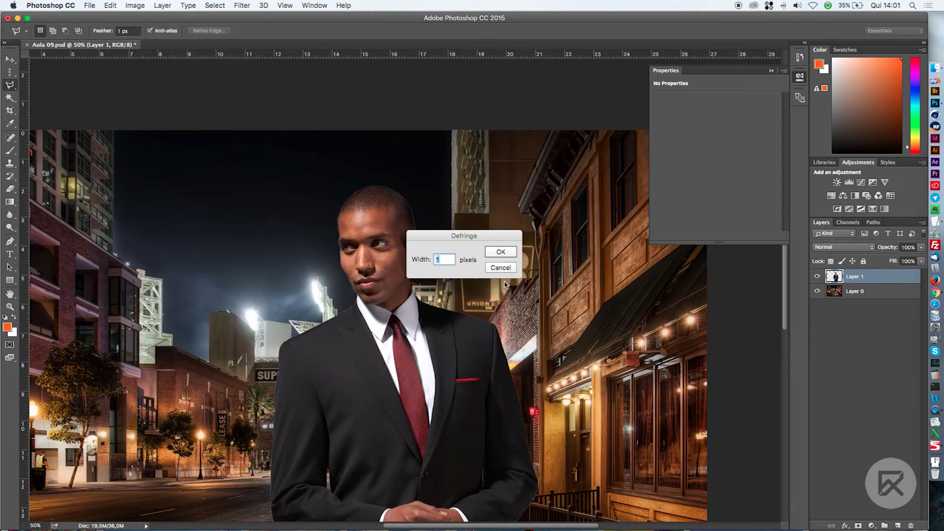
left_click(499, 252)
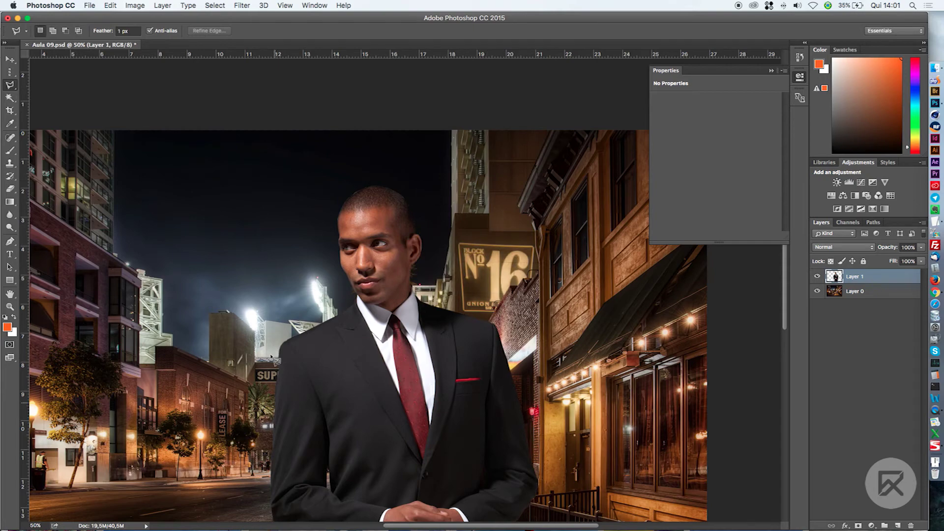
left_click_drag(354, 427, 337, 289)
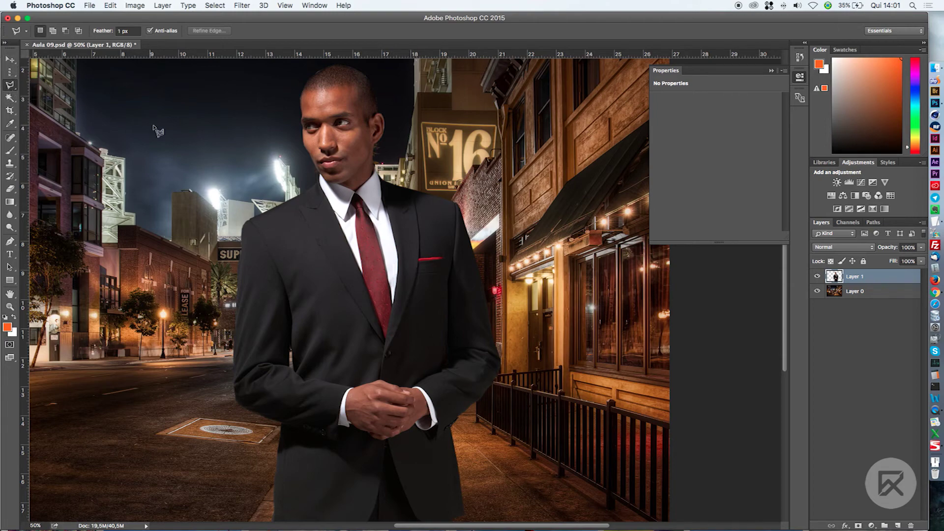
Undo the defringe and the applied mask, and delete Layer 1's layer mask to restore the full photo with its gray backdrop.
key("alt+super+z")
key("alt+super+z")
key("alt+super+z")
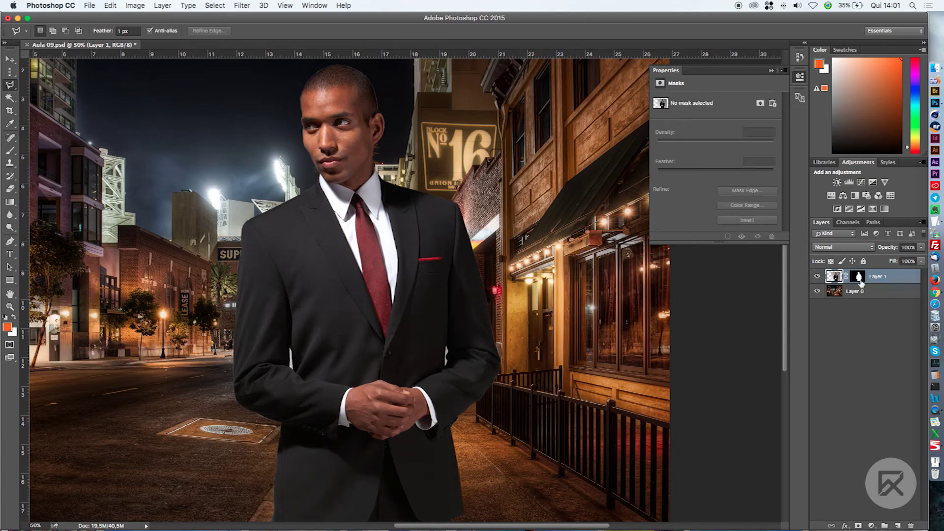
right_click(858, 278)
left_click(804, 297)
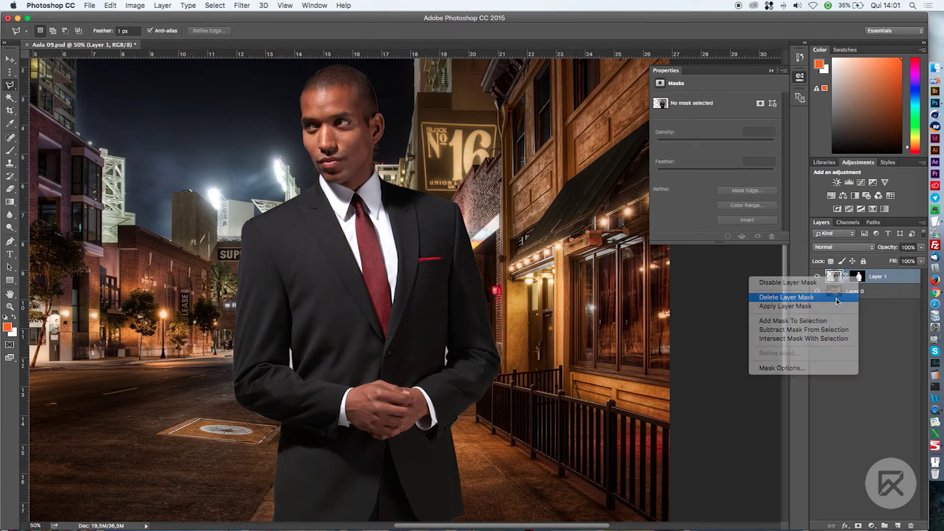
key("alt+super+z")
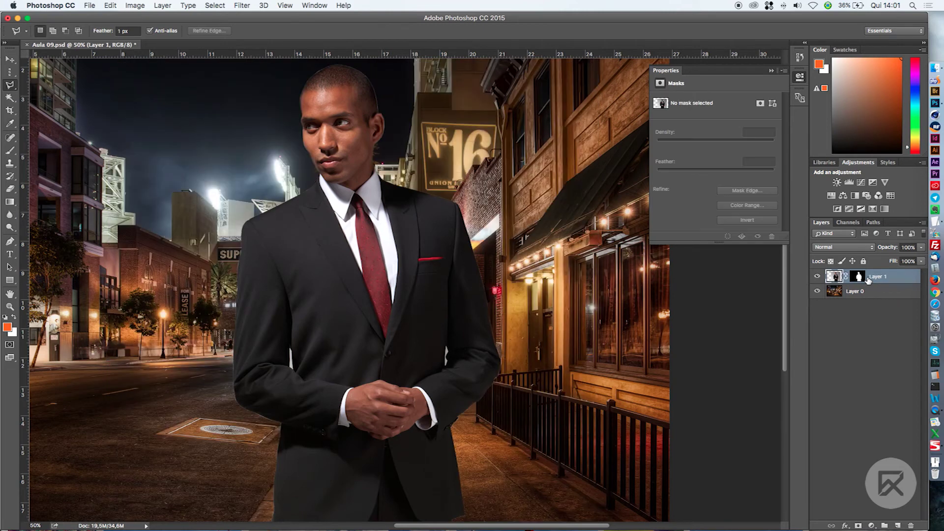
left_click(860, 279)
right_click(861, 279)
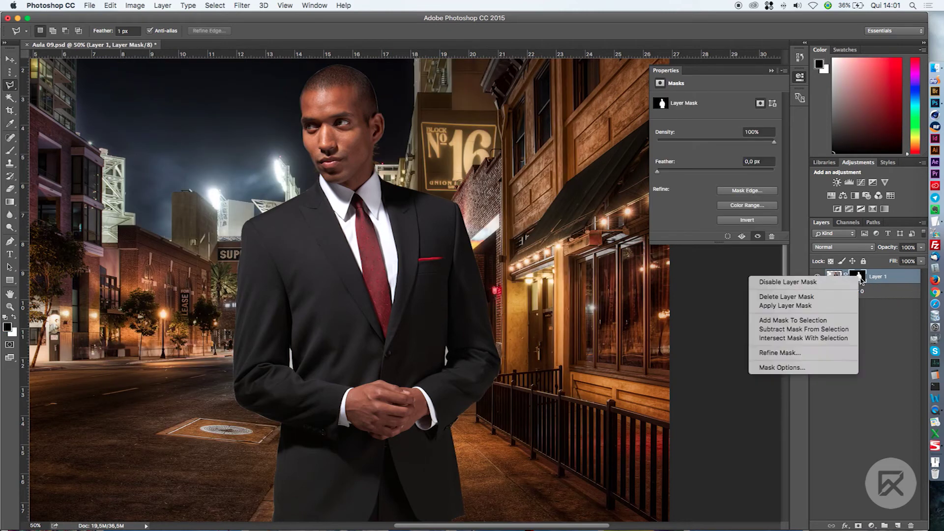
left_click(820, 298)
left_click_drag(381, 137, 443, 236)
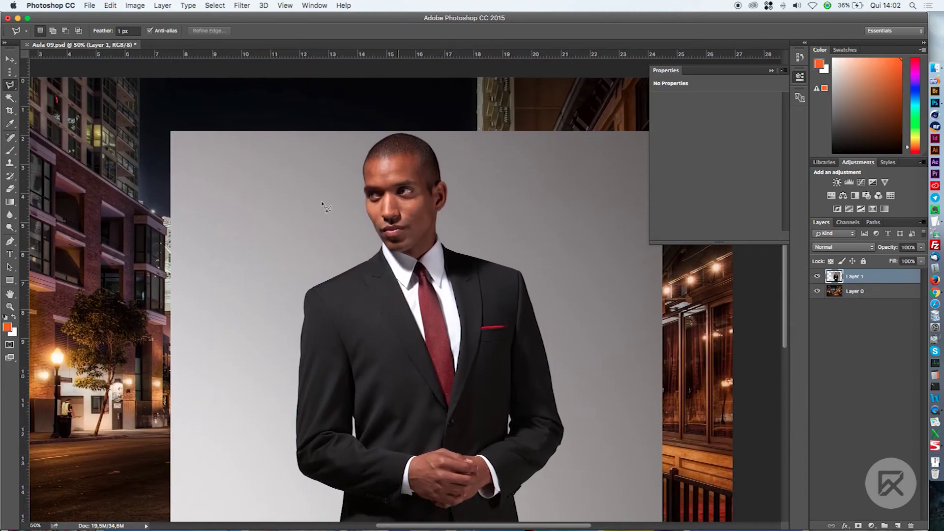
Switch to the Magic Wand Tool, keeping Layer 1 active.
left_click(9, 98)
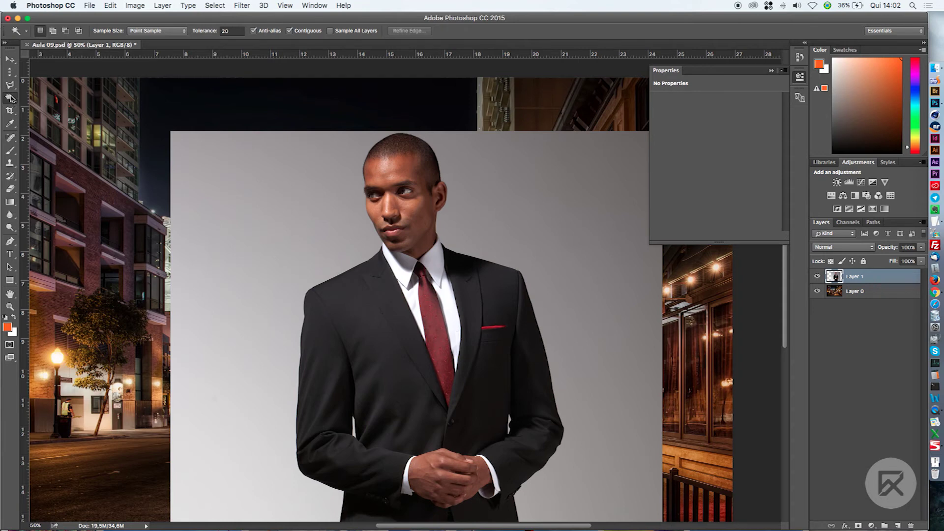
right_click(8, 98)
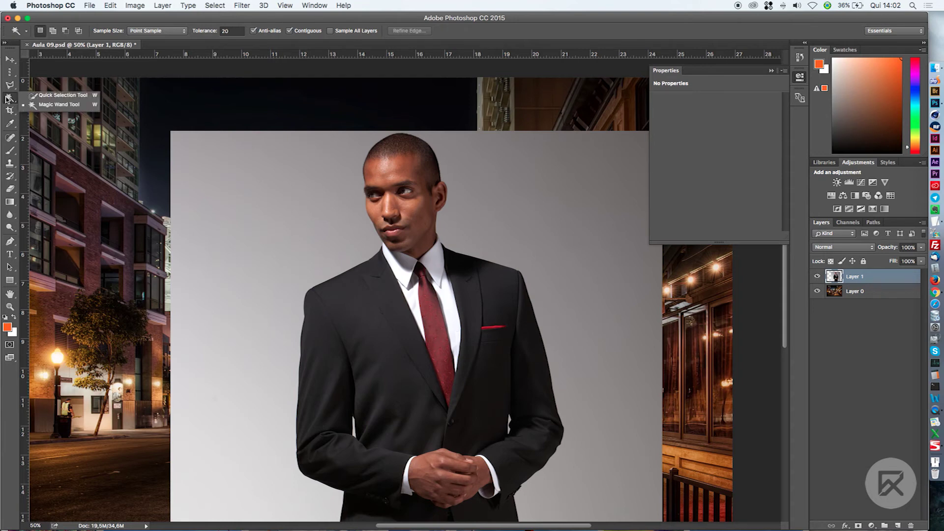
left_click(55, 105)
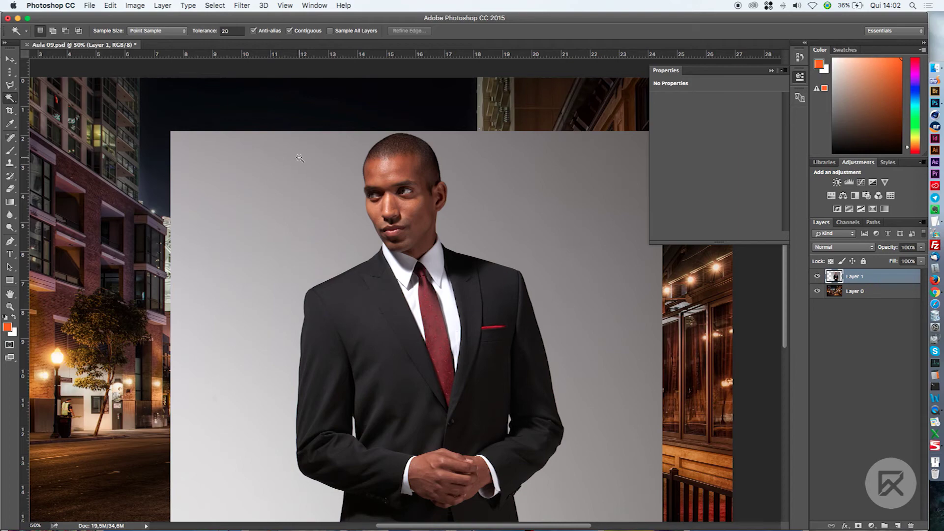
scroll(300, 158, "down", 5)
scroll(300, 158, "up", 5)
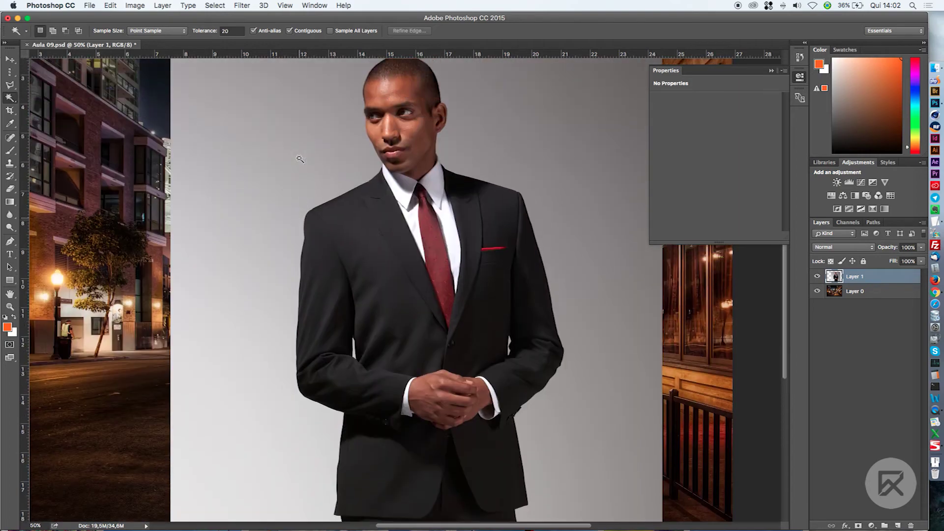
scroll(293, 157, "down", 2)
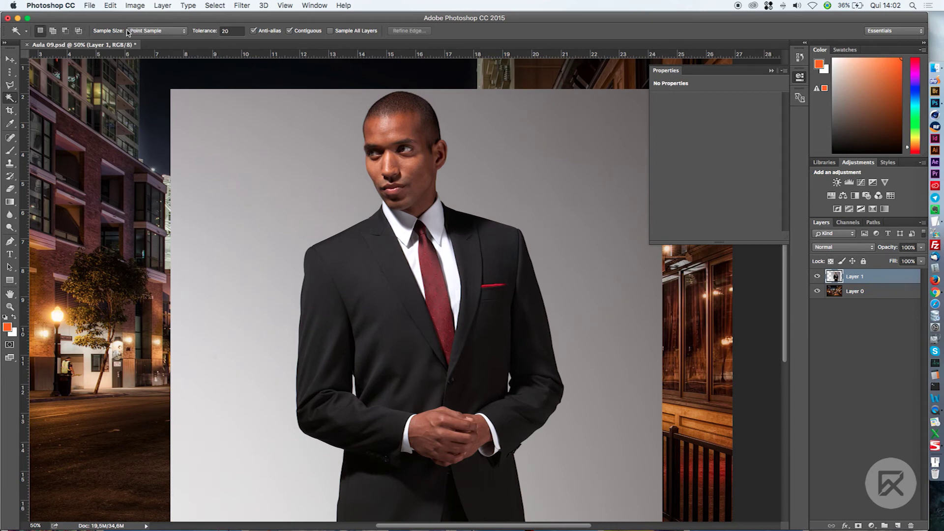
Set the Magic Wand tolerance to 1 and sample several spots on the gray backdrop beside the man's head.
left_click(239, 31)
type("1")
left_click(262, 131)
left_click(263, 206)
left_click(248, 134)
left_click(300, 111)
left_click(292, 127)
left_click(294, 147)
left_click(275, 103)
left_click(250, 158)
left_click(248, 167)
left_click(283, 163)
left_click(295, 148)
left_click(262, 175)
Set the Magic Wand tolerance to 32 and select the gray backdrop beside the man's head.
left_click(233, 32)
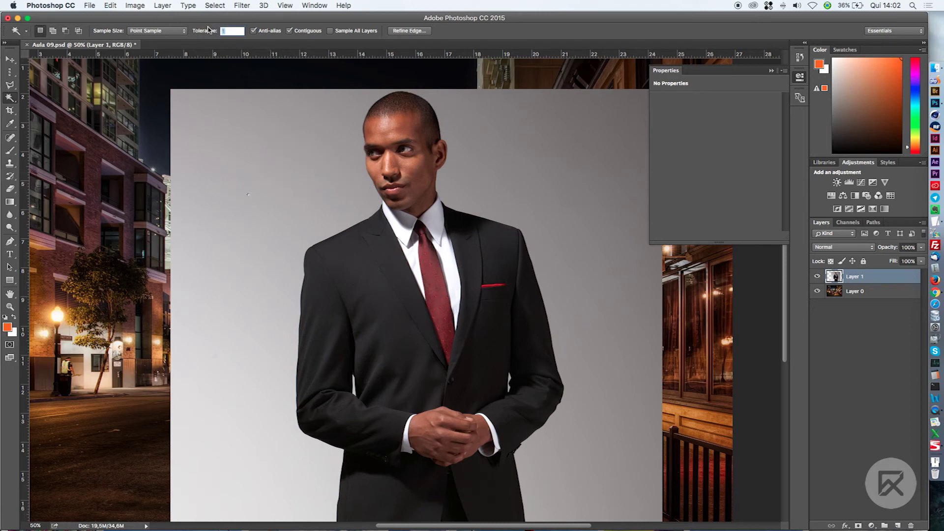
type("32")
key("Return")
left_click(246, 125)
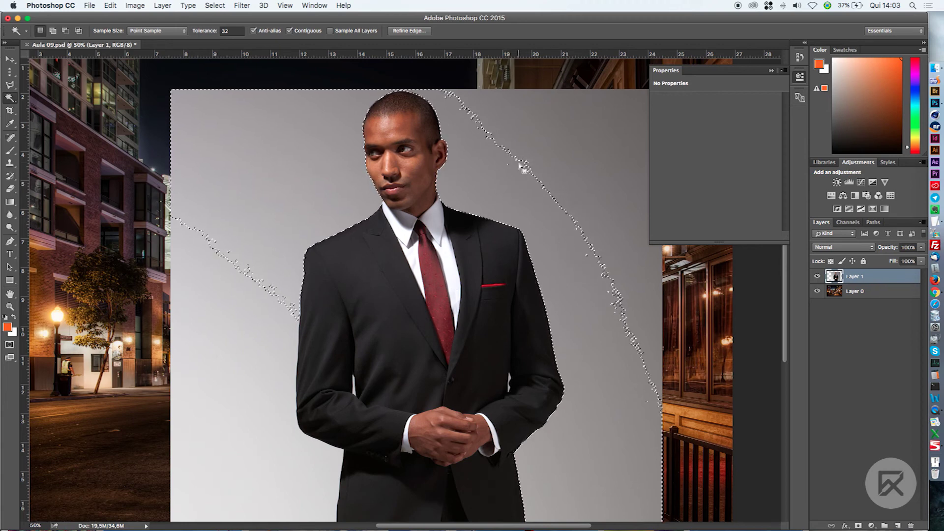
Add the remaining gray backdrop areas and Layer 1's surroundings outside the photo to the Magic Wand selection.
left_click(53, 30)
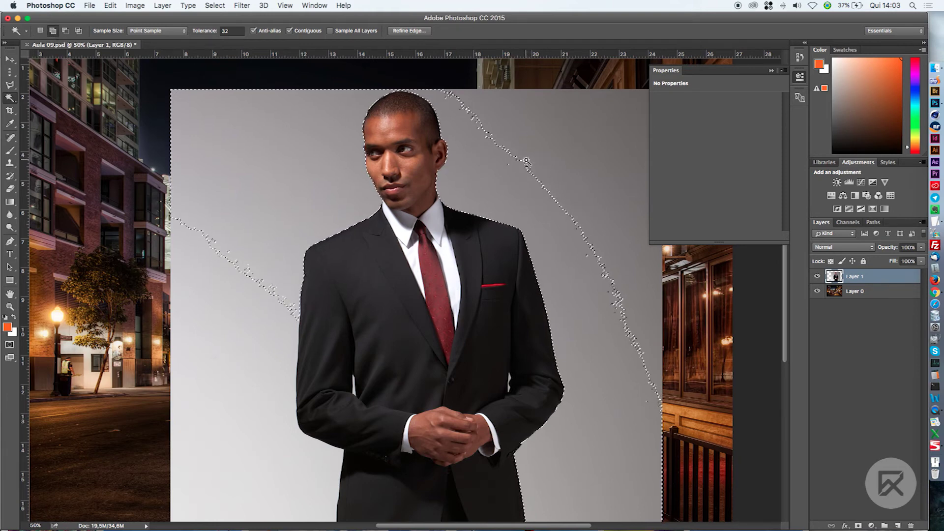
left_click(600, 120)
scroll(543, 95, "right", 3)
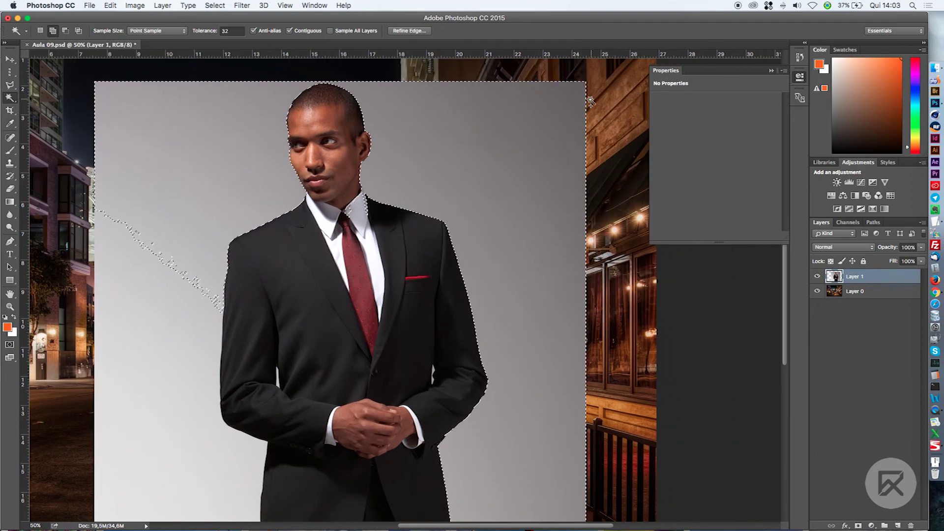
scroll(531, 174, "left", 5)
scroll(530, 175, "down", 5)
left_click_drag(586, 139, 585, 194)
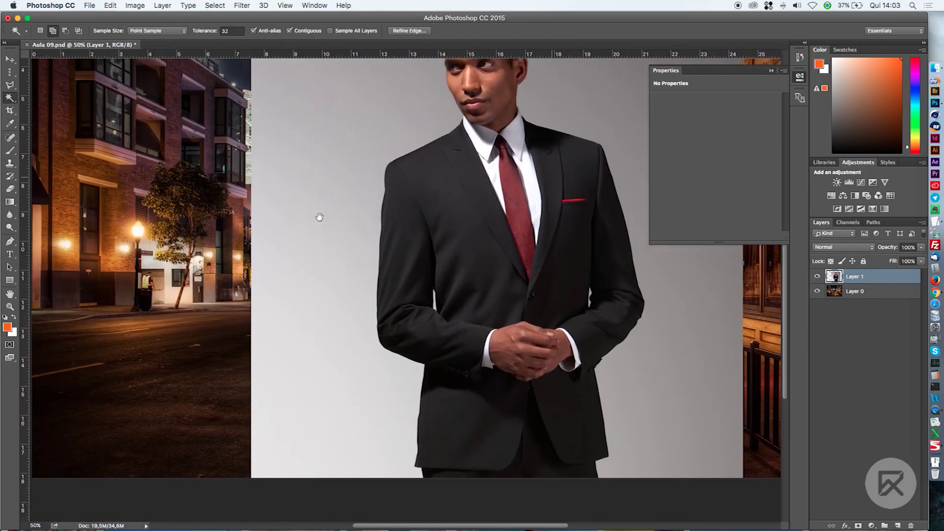
left_click(318, 205)
left_click(260, 459)
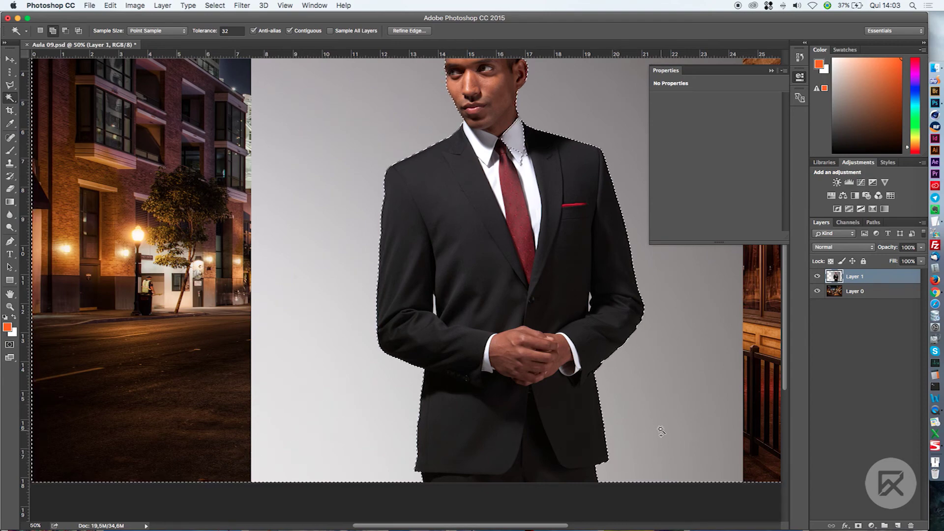
key("super+d")
left_click_drag(551, 197, 498, 248)
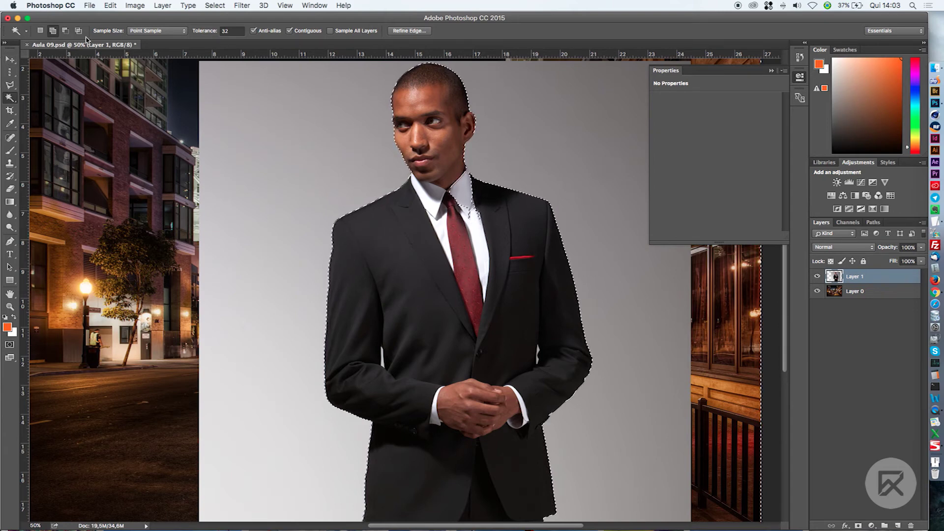
Try to subtract the white collar and shirt edge from the backdrop selection with the Magic Wand.
left_click(66, 31)
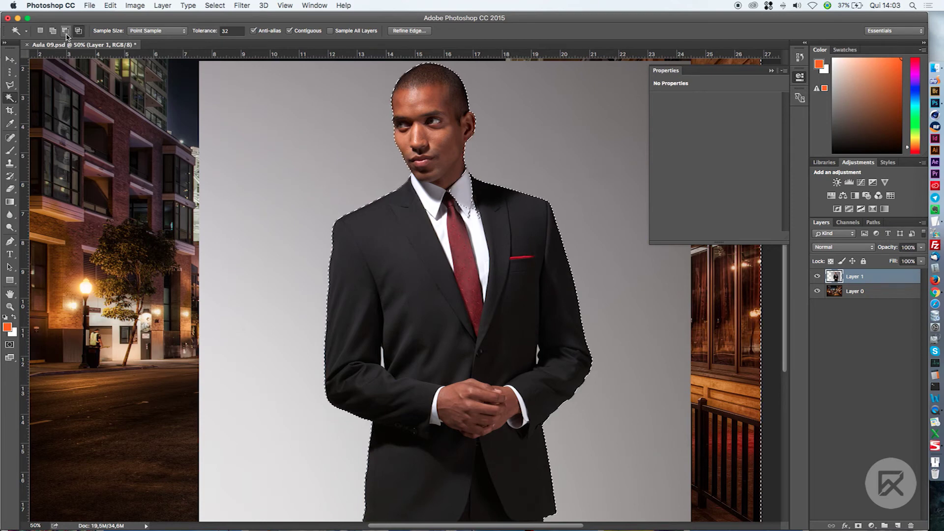
left_click(463, 203)
key("super+z")
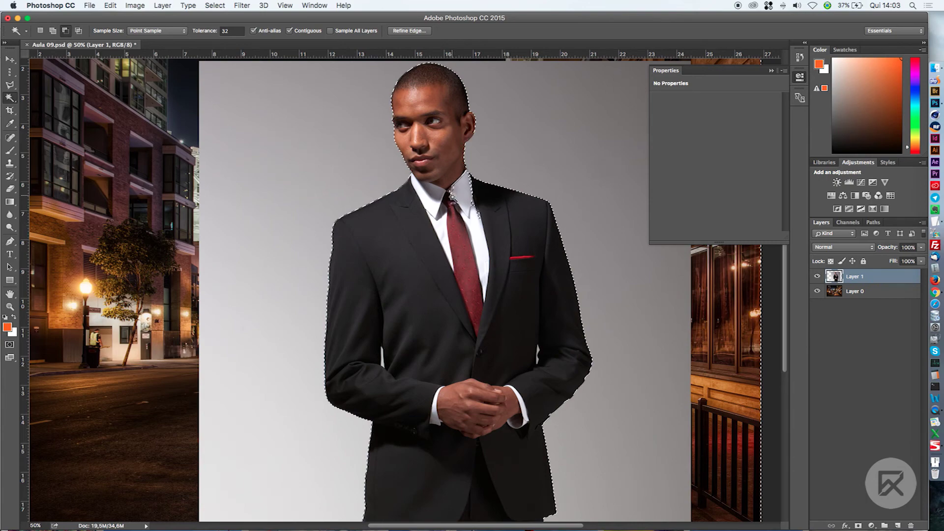
left_click(478, 215)
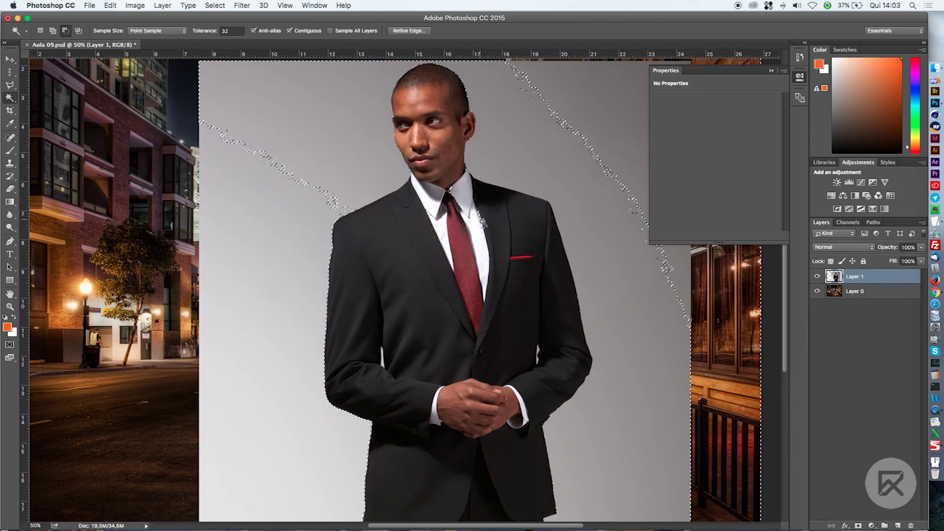
key("super+z")
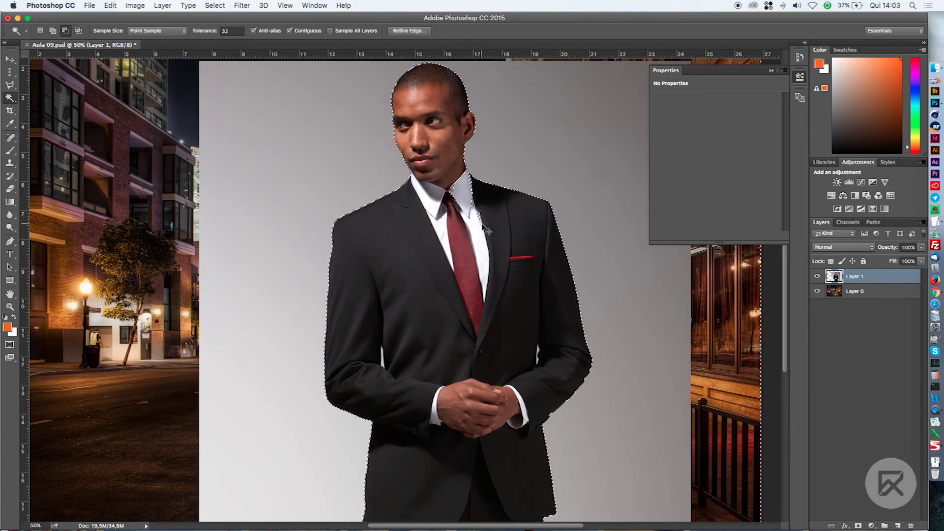
Subtract the wrongly included white shirt areas below the man's collar from the selection at 100% zoom.
key("super+plus")
key("super+plus")
left_click_drag(482, 223, 416, 276)
left_click(447, 280)
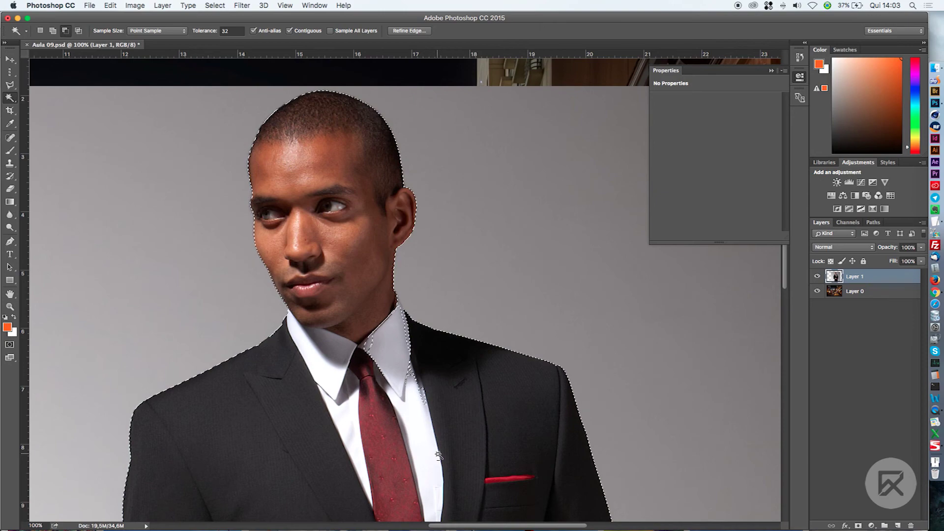
left_click_drag(438, 455, 334, 337)
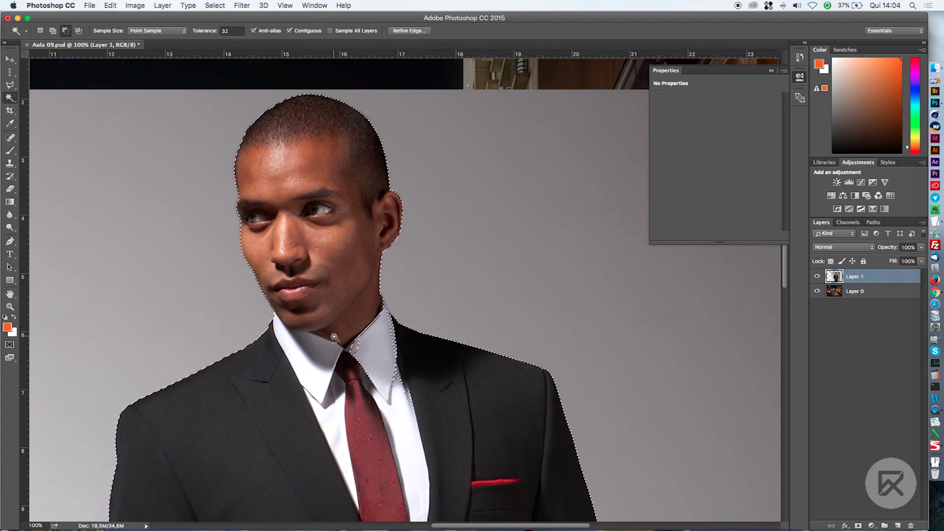
Display the selection as a Quick Mask and examine the uncovered patches around the shirt collar at 300% zoom.
key("q")
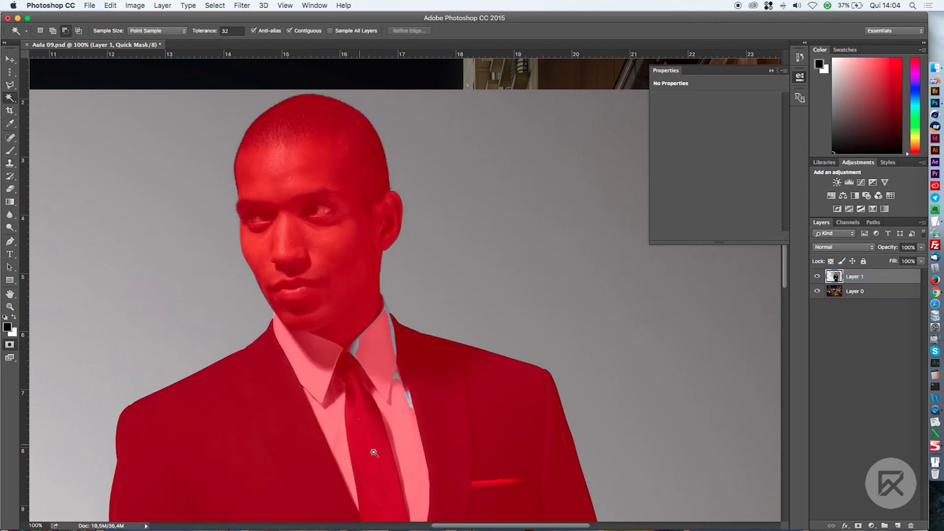
left_click_drag(373, 452, 96, 253)
left_click_drag(441, 191, 633, 292)
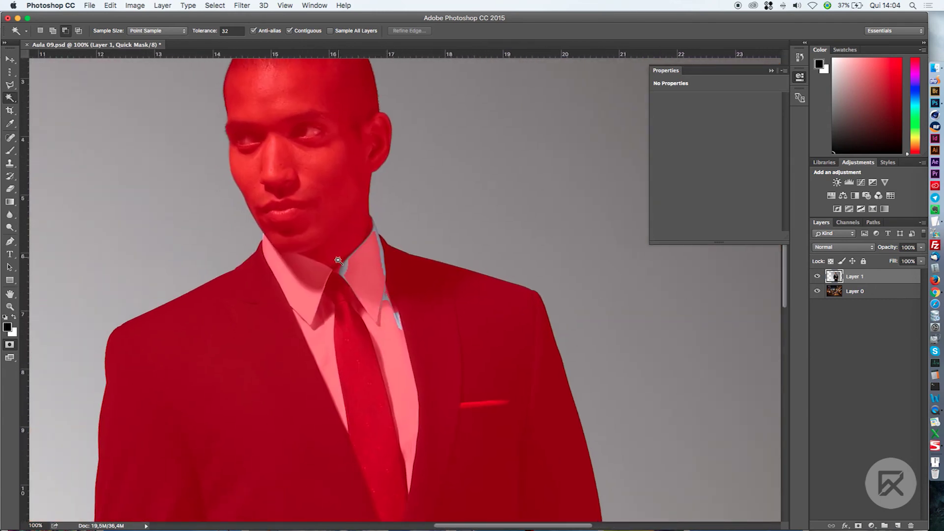
key("super+plus")
key("super+plus")
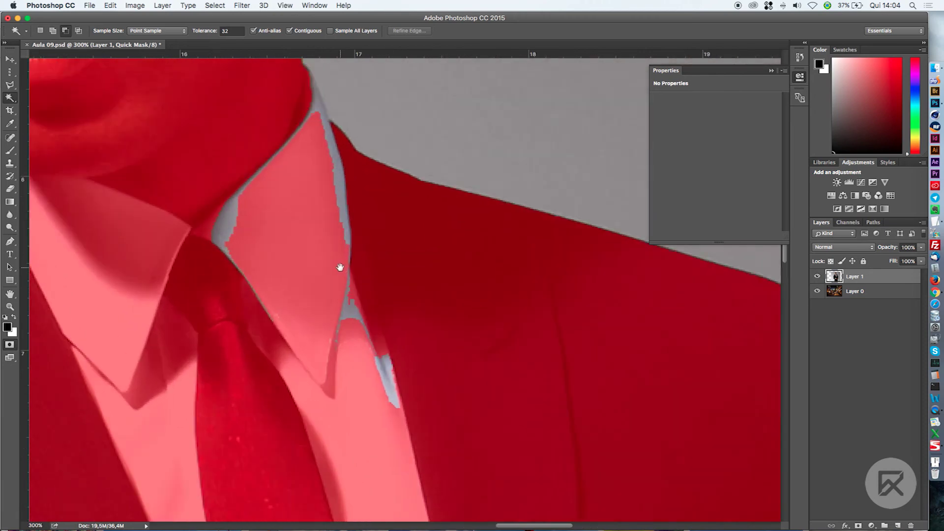
left_click_drag(341, 268, 460, 376)
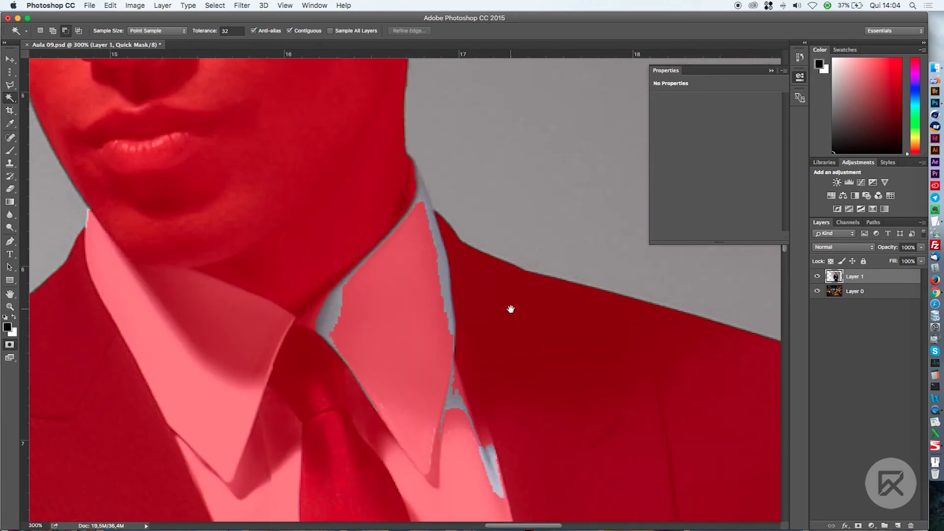
left_click_drag(510, 308, 499, 228)
Paint over the uncovered collar patch beside the tie knot in the Quick Mask with a soft 30 px Brush.
left_click(8, 152)
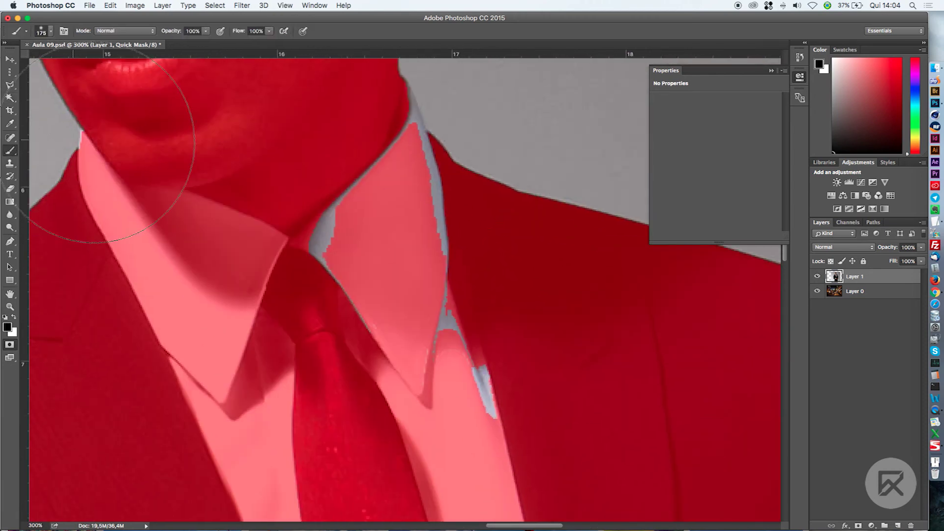
key("bracketleft")
key("bracketleft")
key("bracketleft")
key("bracketleft")
key("bracketleft")
key("bracketleft")
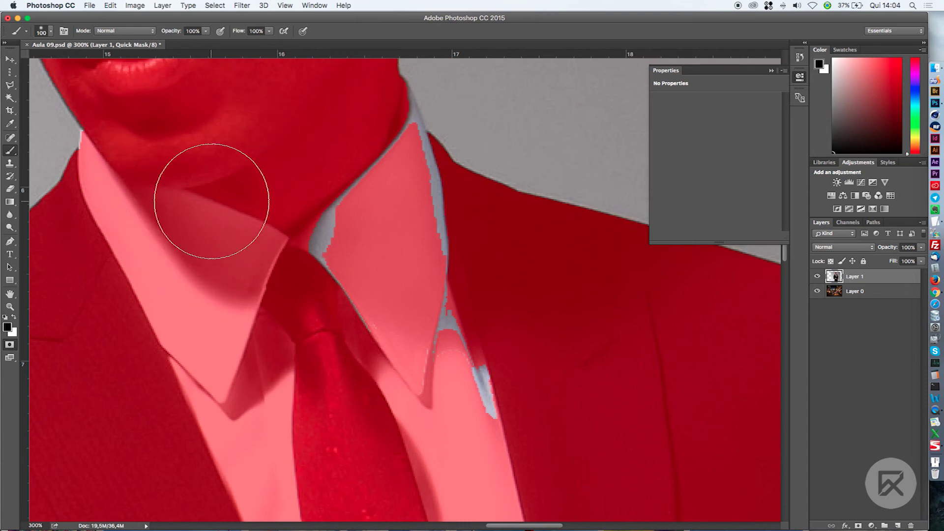
key("bracketleft")
key("bracketleft")
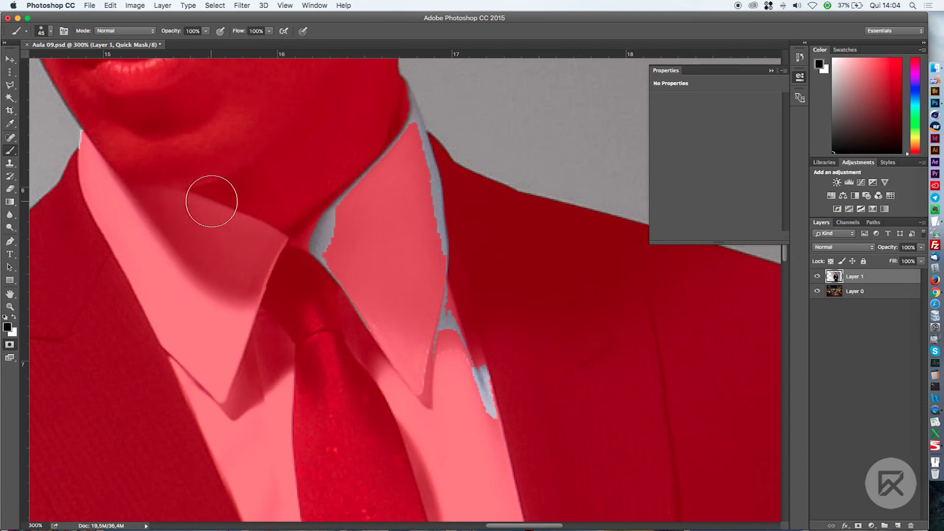
mouse_move(291, 268)
left_mouse_down()
mouse_move(337, 280)
mouse_move(332, 261)
mouse_move(278, 237)
left_mouse_up()
Set the brush hardness to 78% and paint over the remaining uncovered patches along the collar's outer edge and the shirt.
right_click(308, 323)
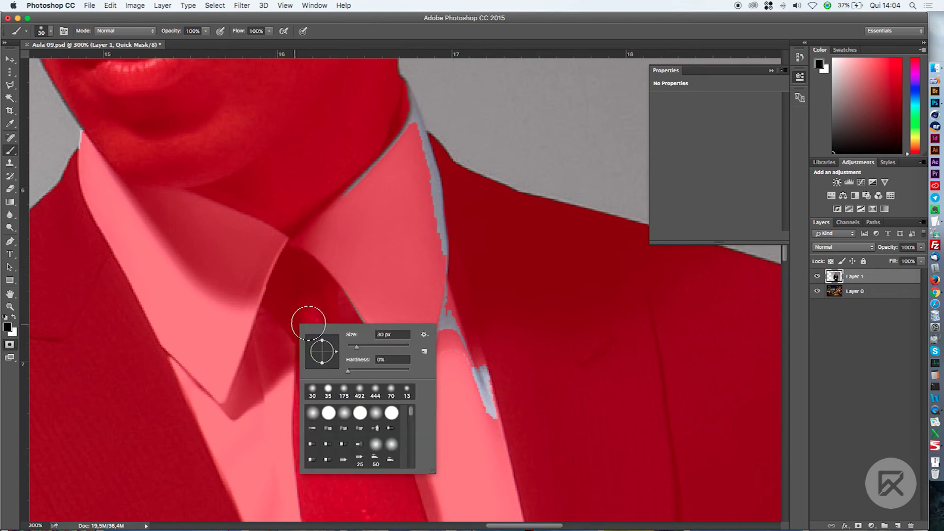
left_click_drag(357, 370, 363, 371)
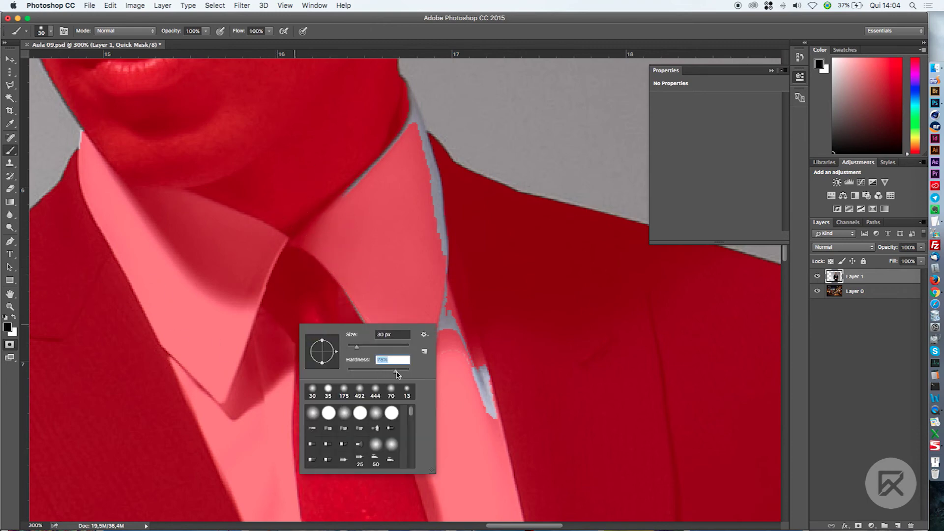
key("Return")
mouse_move(427, 350)
left_mouse_down()
mouse_move(442, 323)
mouse_move(469, 325)
mouse_move(506, 458)
mouse_move(417, 154)
mouse_move(399, 141)
mouse_move(305, 253)
left_mouse_up()
key("space")
left_click_drag(421, 225, 456, 426)
mouse_move(427, 320)
left_mouse_down()
mouse_move(423, 297)
mouse_move(442, 349)
left_mouse_up()
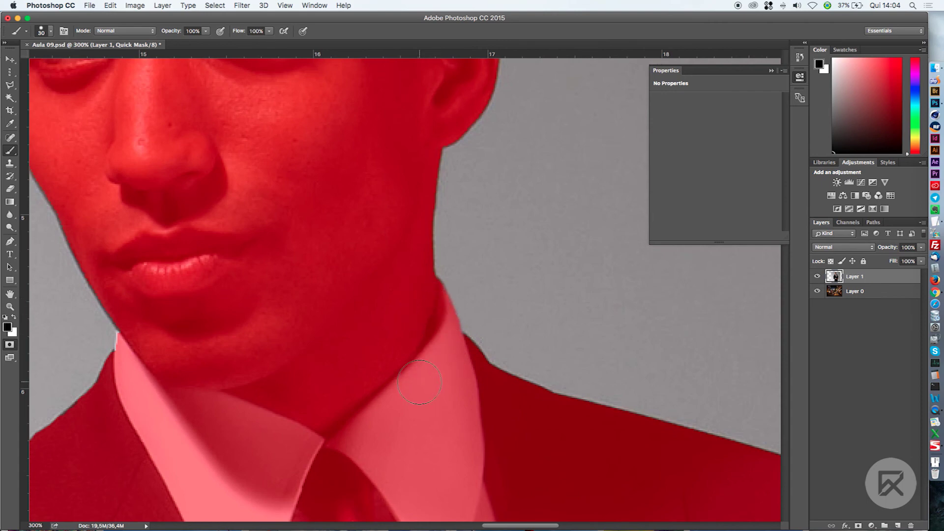
Turn the Quick Mask back into a selection and check its outline around the man at 50% zoom.
key("q")
key("super+minus")
key("super+minus")
key("super+minus")
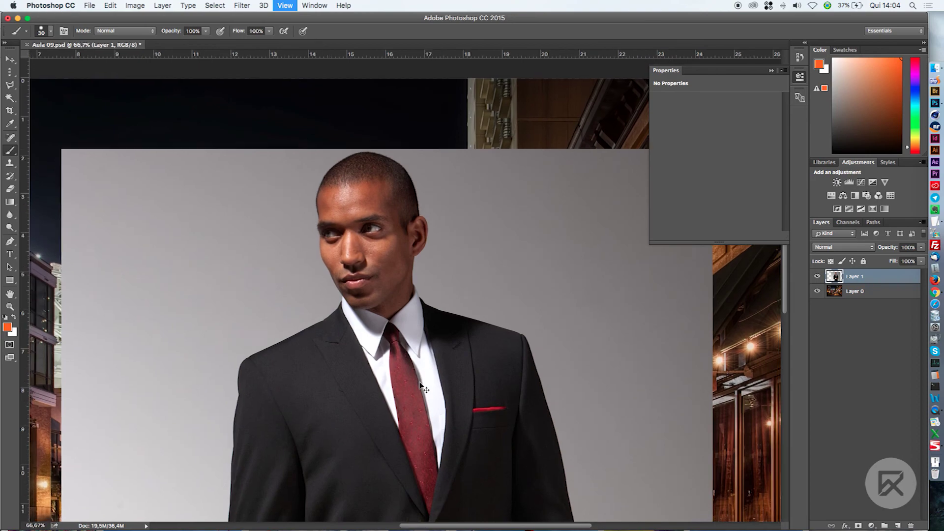
key("super+minus")
scroll(372, 294, "down", 10)
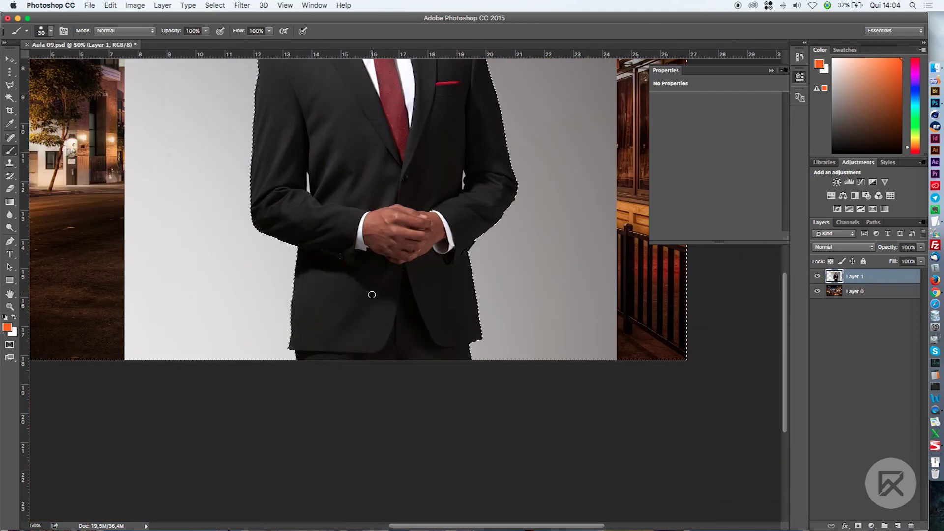
scroll(372, 294, "up", 5)
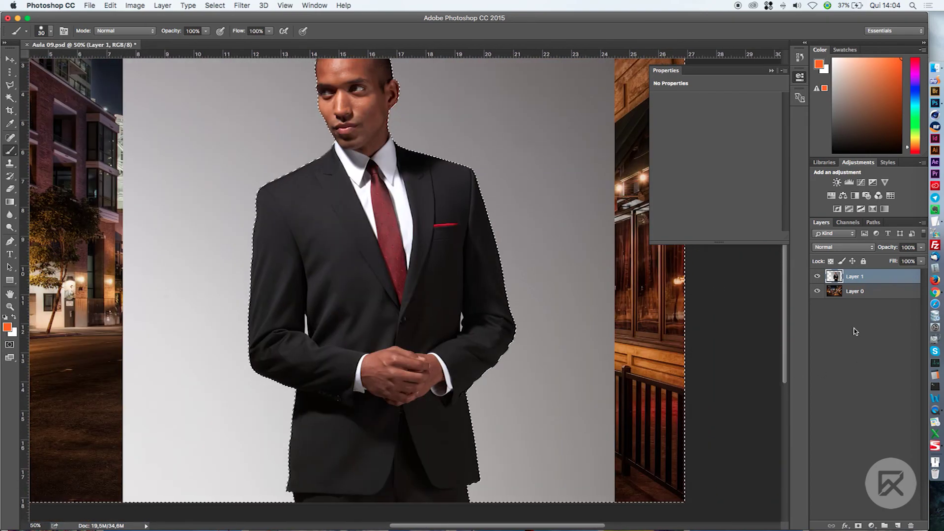
Add a layer mask to Layer 1 from the backdrop selection and invert the mask.
left_click(858, 526)
scroll(499, 197, "up", 4)
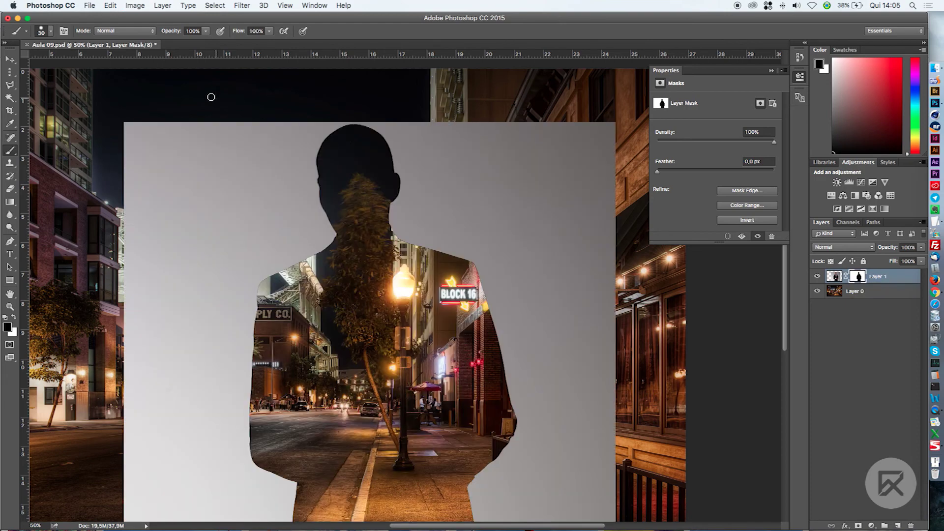
left_click(131, 5)
mouse_move(146, 33)
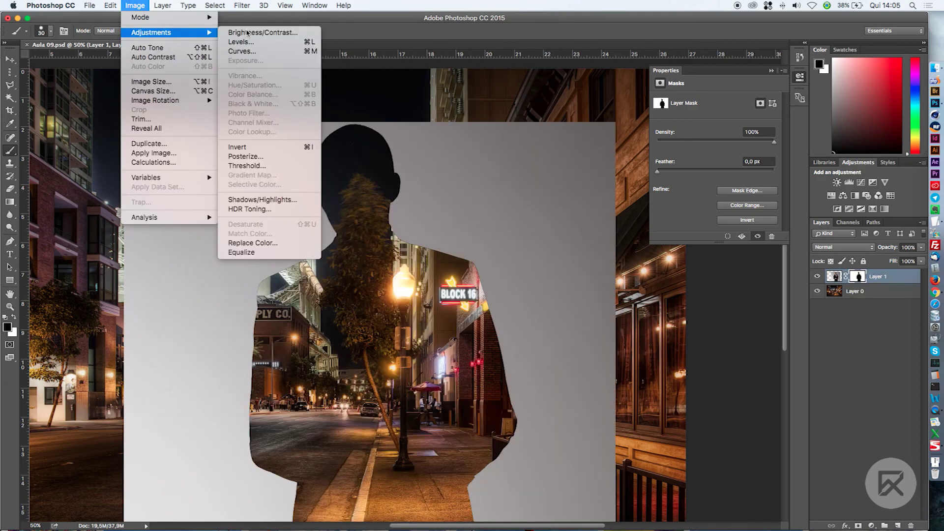
left_click(301, 148)
left_click_drag(458, 381, 486, 254)
scroll(486, 253, "up", 5)
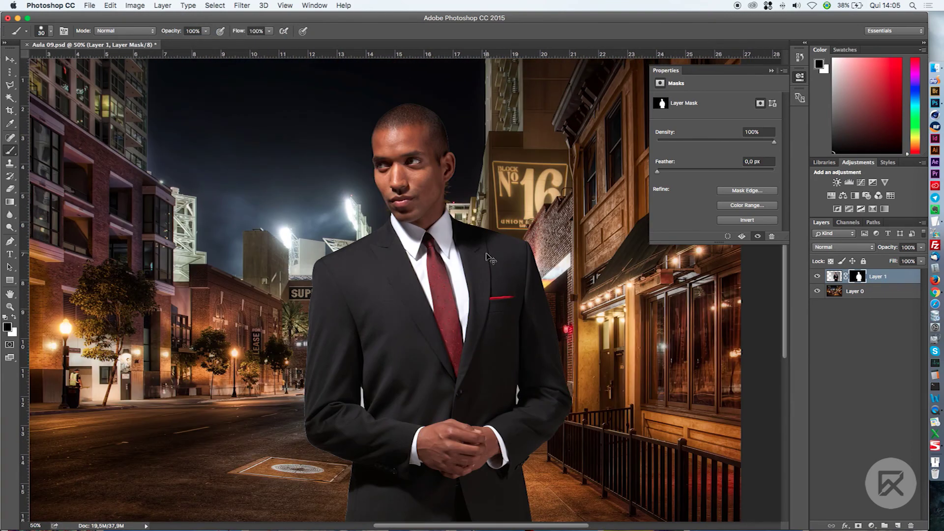
Examine the cutout's edges along the sleeve and head at 200% zoom, and the overall composite at 50%.
key("super+plus")
key("super+plus")
key("super+plus")
scroll(472, 275, "down", 10)
scroll(472, 275, "left", 8)
scroll(468, 285, "down", 5)
scroll(468, 285, "left", 4)
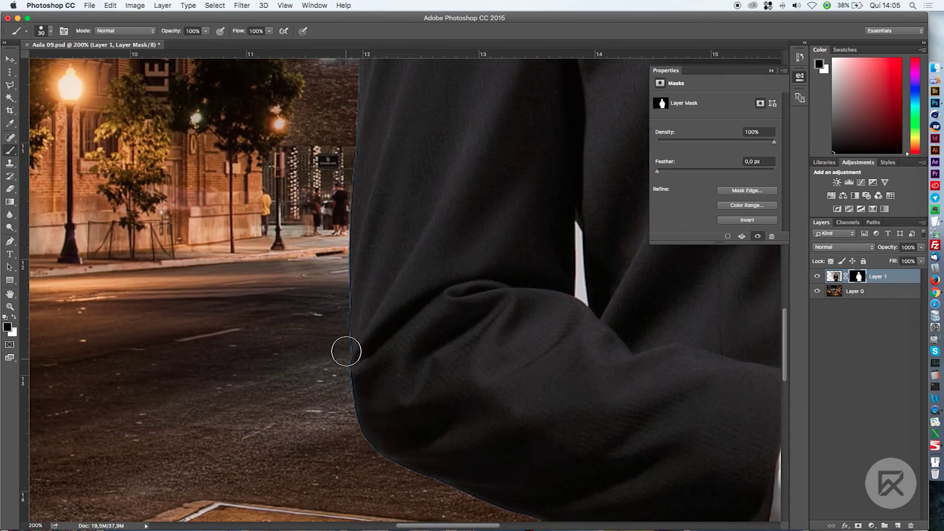
scroll(341, 463, "up", 6)
scroll(347, 491, "up", 5)
left_click_drag(519, 169, 261, 421)
mouse_move(395, 263)
left_mouse_down()
mouse_move(364, 282)
mouse_move(249, 463)
mouse_move(297, 428)
left_mouse_up()
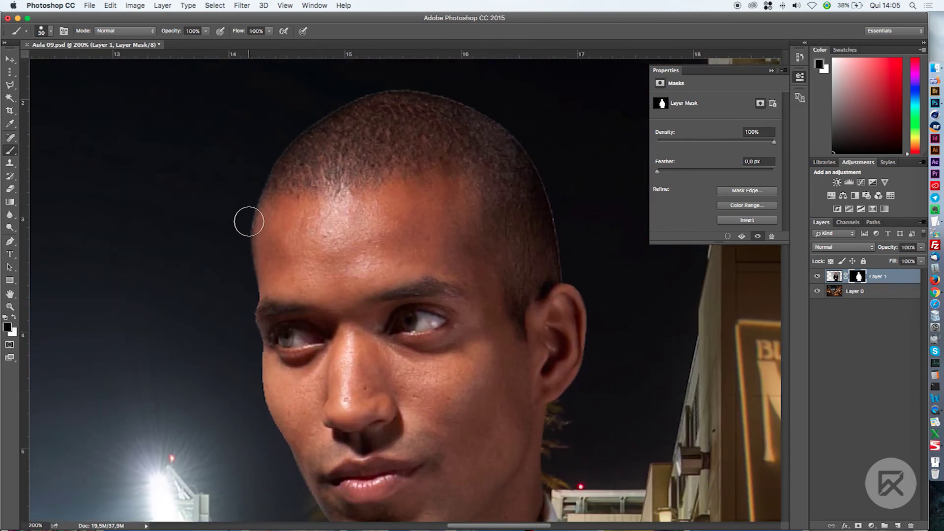
key("super+minus")
key("super+minus")
key("super+minus")
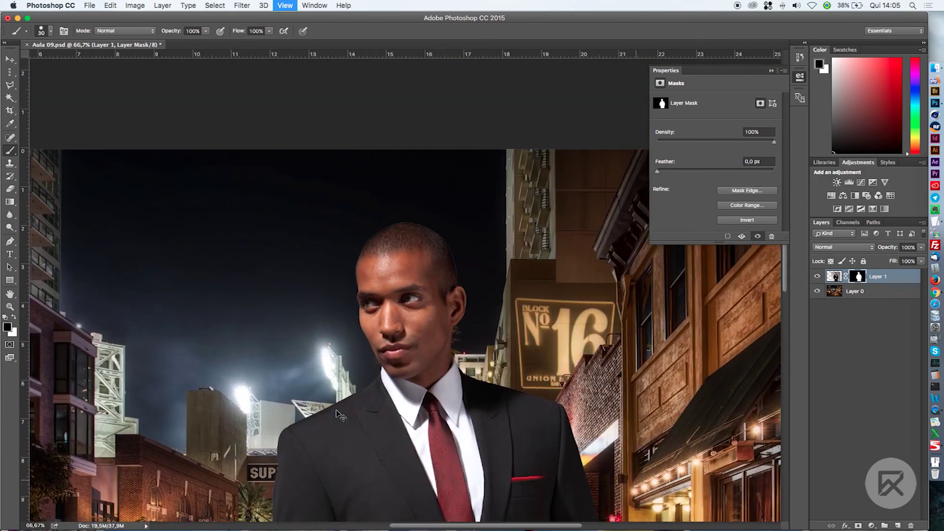
scroll(439, 444, "down", 8)
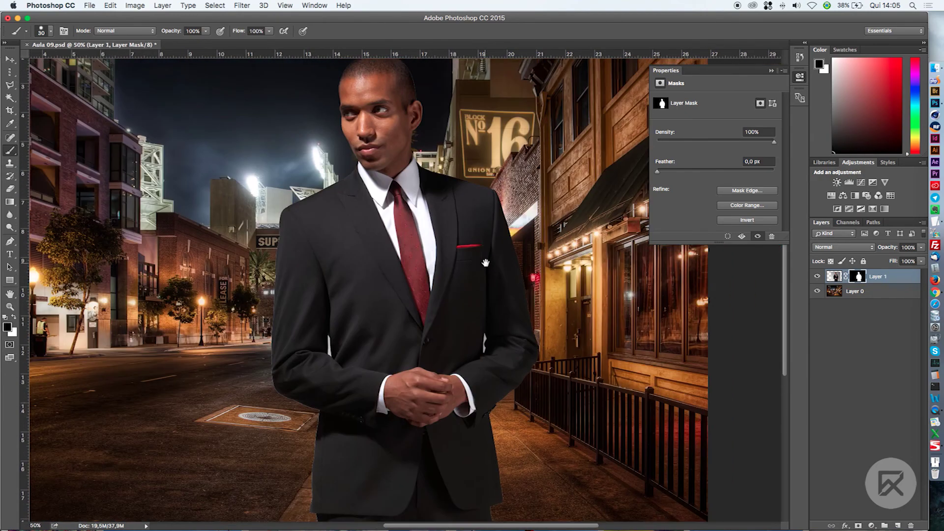
left_click_drag(486, 262, 486, 270)
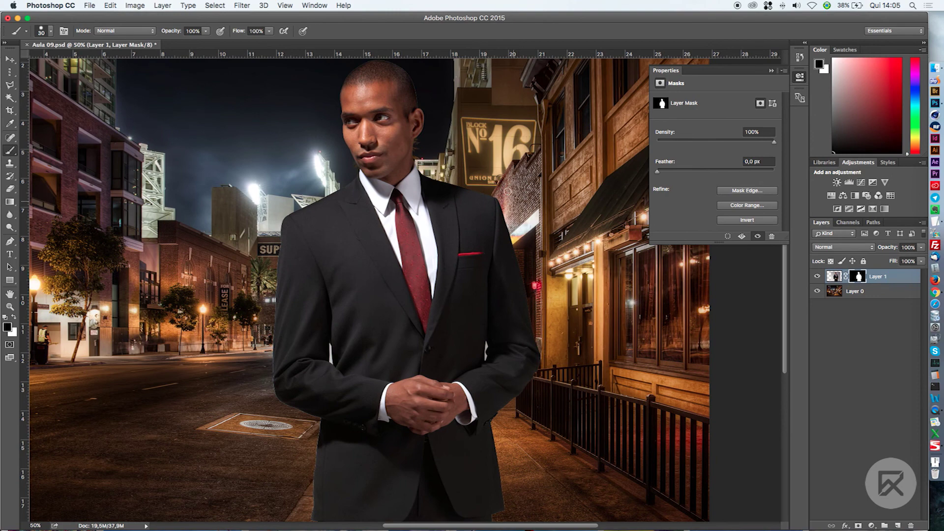
left_click_drag(352, 254, 386, 308)
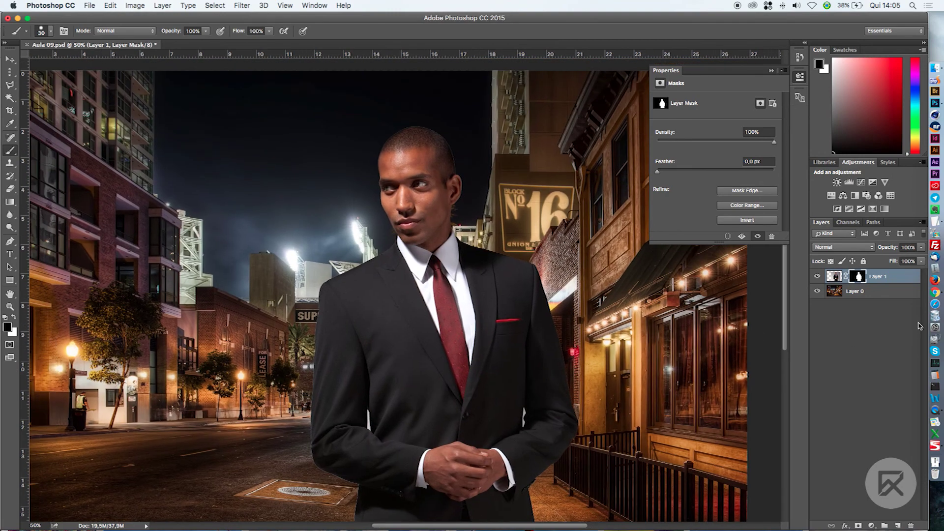
Delete Layer 1's layer mask and switch to the Quick Selection tool.
right_click(858, 274)
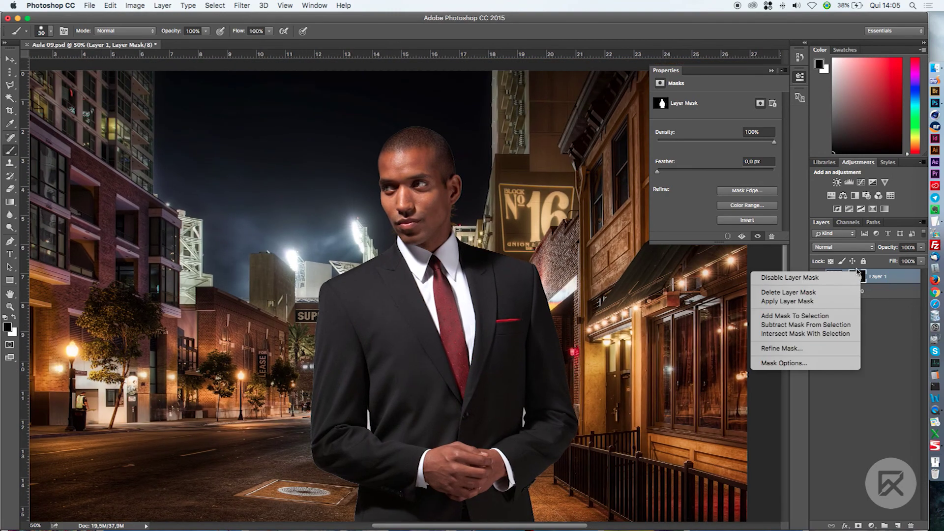
left_click(809, 292)
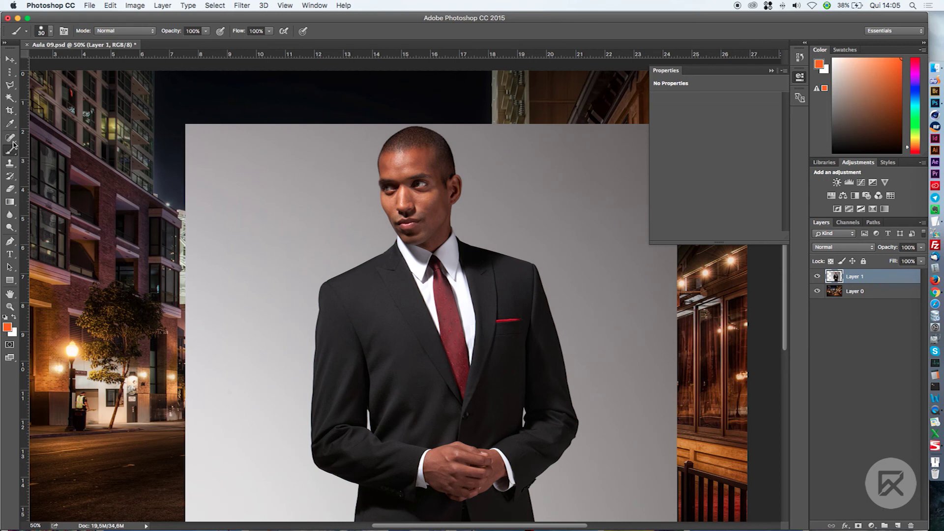
left_click(10, 98)
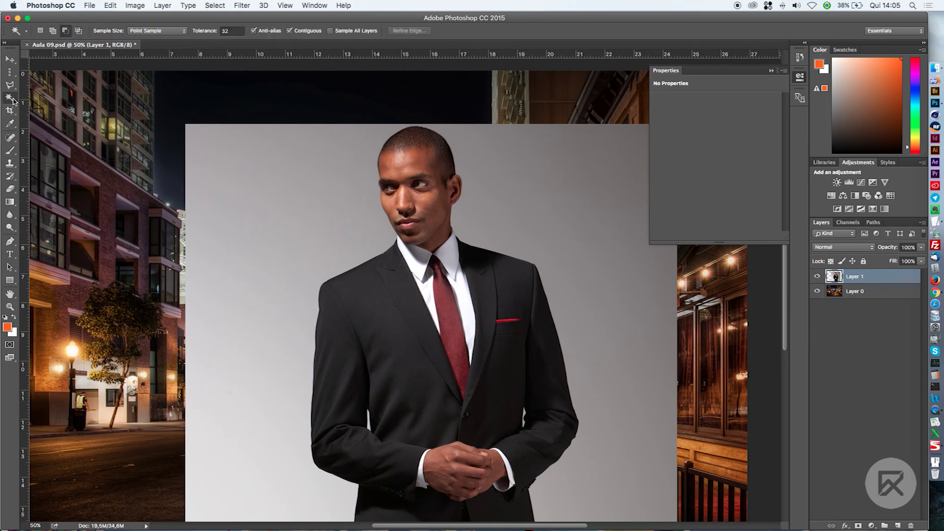
key("shift+w")
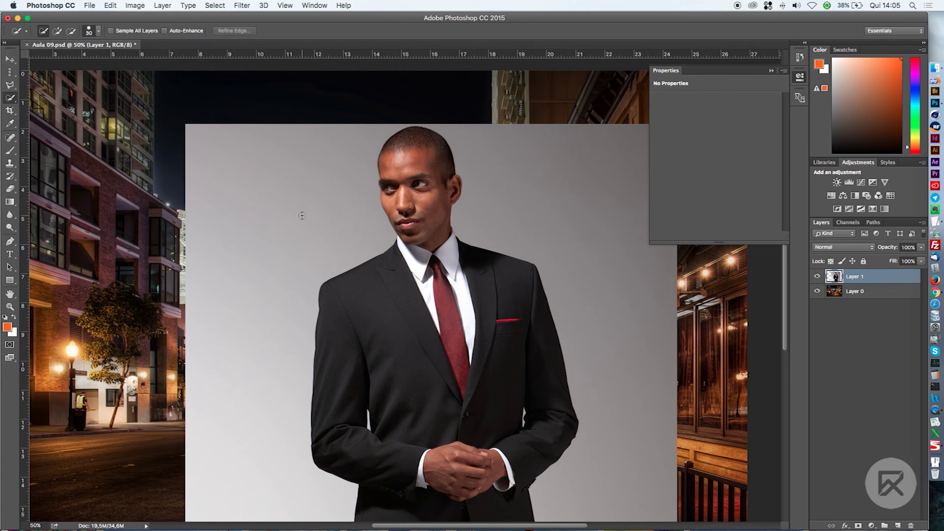
left_click(71, 31)
mouse_move(86, 132)
left_mouse_down()
mouse_move(107, 183)
mouse_move(130, 149)
left_mouse_up()
mouse_move(89, 175)
left_mouse_down()
mouse_move(122, 149)
mouse_move(99, 137)
left_mouse_up()
left_click_drag(263, 146, 232, 145)
key("ctrl+d")
key("ctrl+z")
key("ctrl+z")
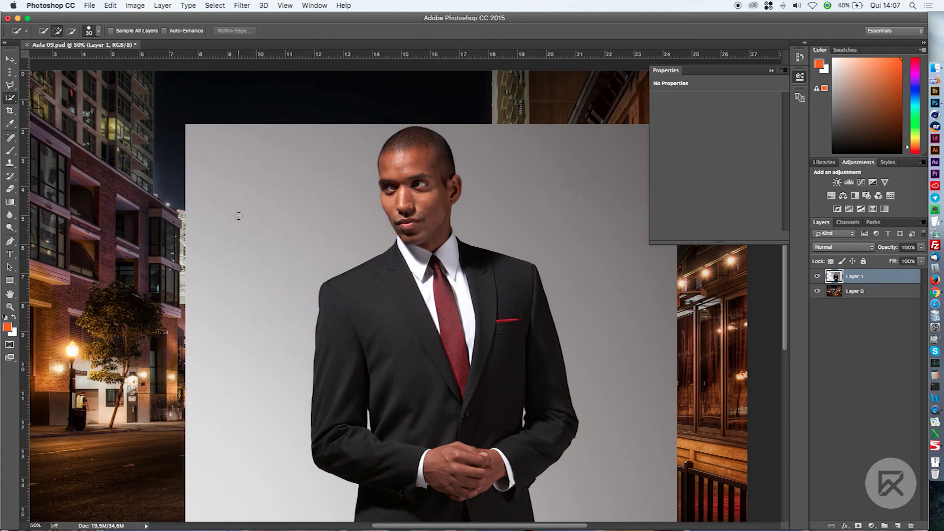
Select the gray backdrop on both sides of the man and around his head with the Quick Selection tool.
left_click_drag(233, 209, 213, 192)
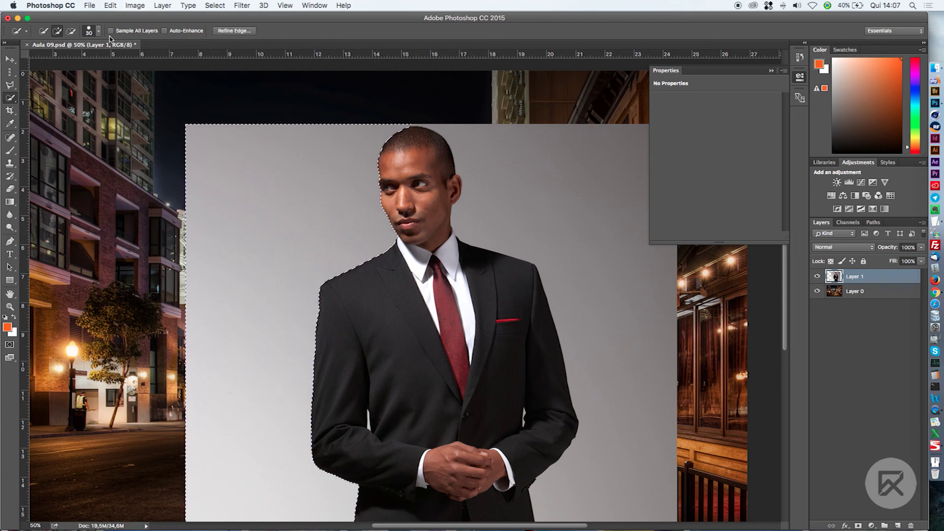
scroll(247, 202, "right", 5)
scroll(246, 202, "up", 1)
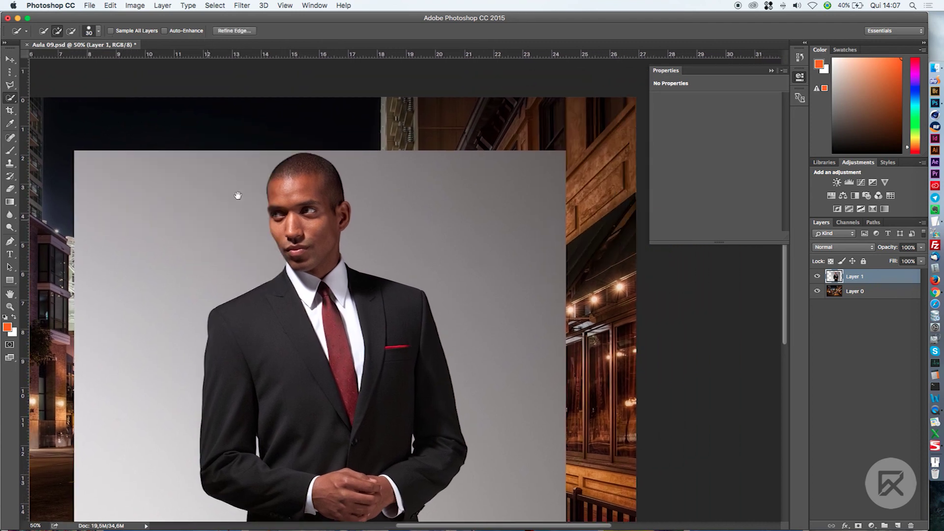
left_click_drag(255, 163, 307, 143)
left_click_drag(415, 196, 425, 229)
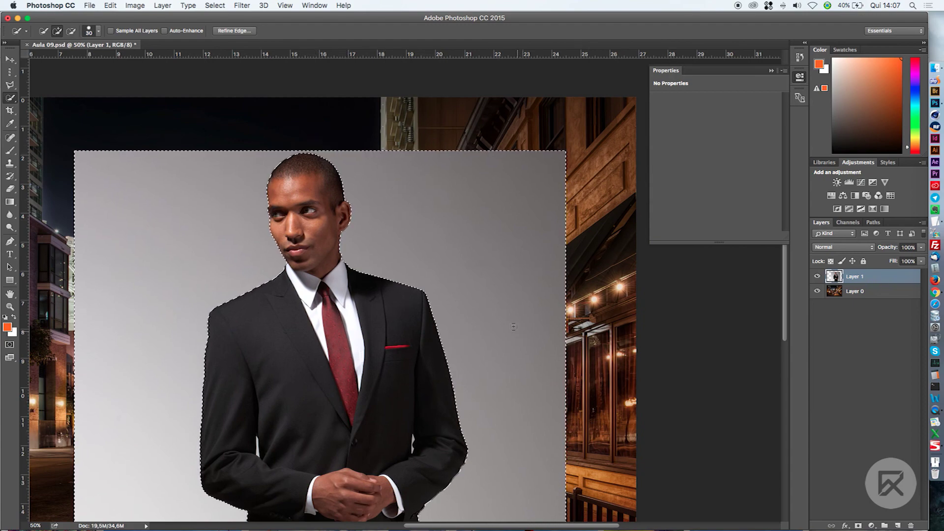
scroll(431, 210, "down", 7)
scroll(432, 140, "up", 5)
scroll(432, 140, "left", 5)
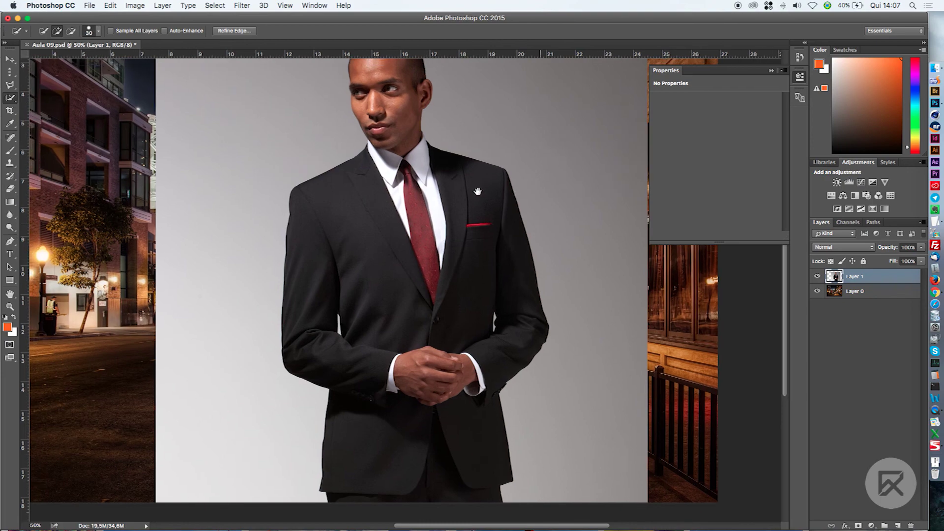
left_click_drag(389, 207, 385, 254)
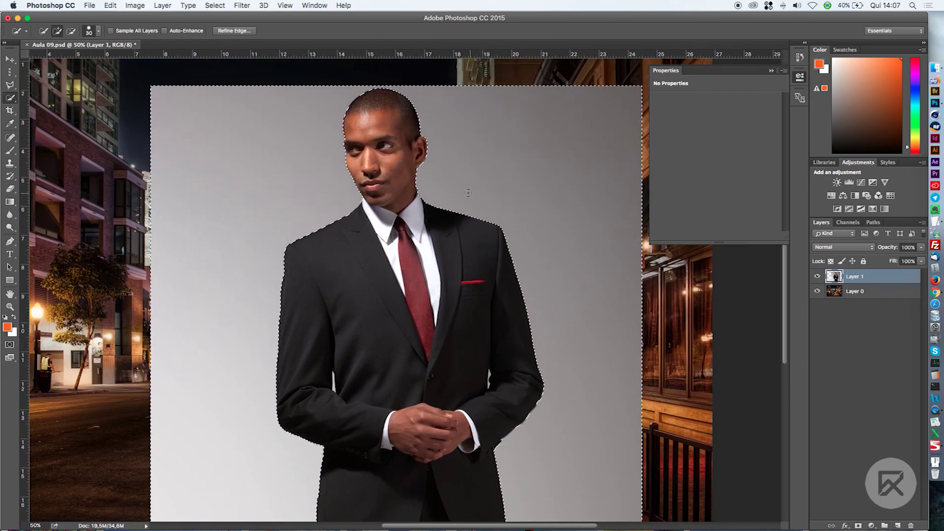
Try a layer mask that hides the man on Layer 1, and undo it.
left_click(858, 526, "alt")
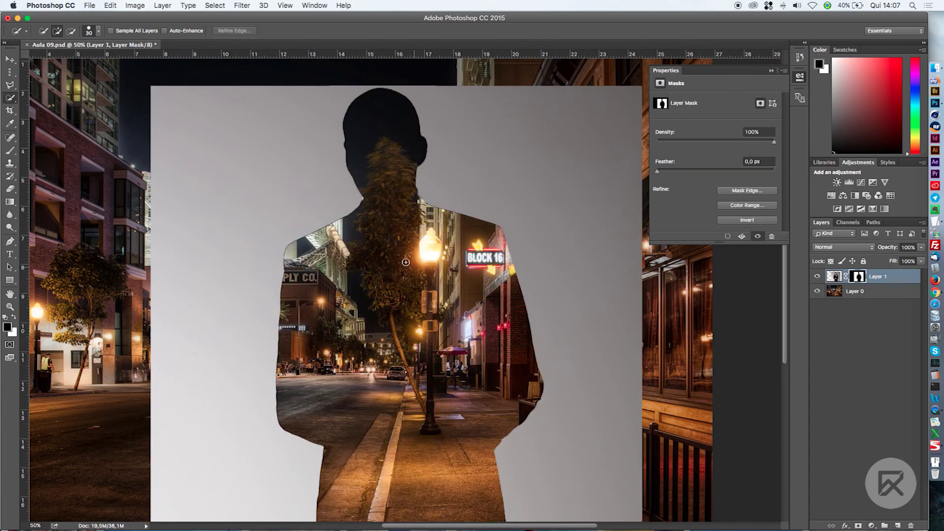
key("super+z")
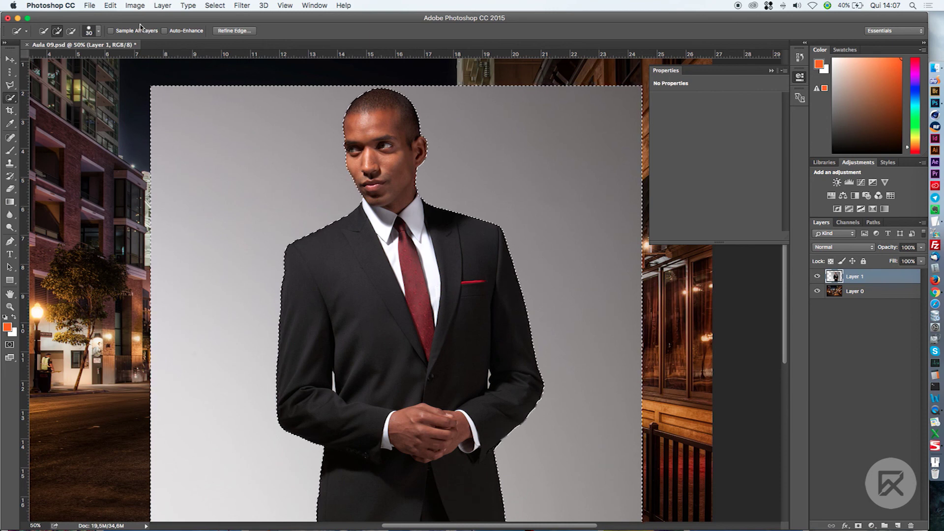
Invert the backdrop selection and add a layer mask to Layer 1 from it.
left_click(217, 7)
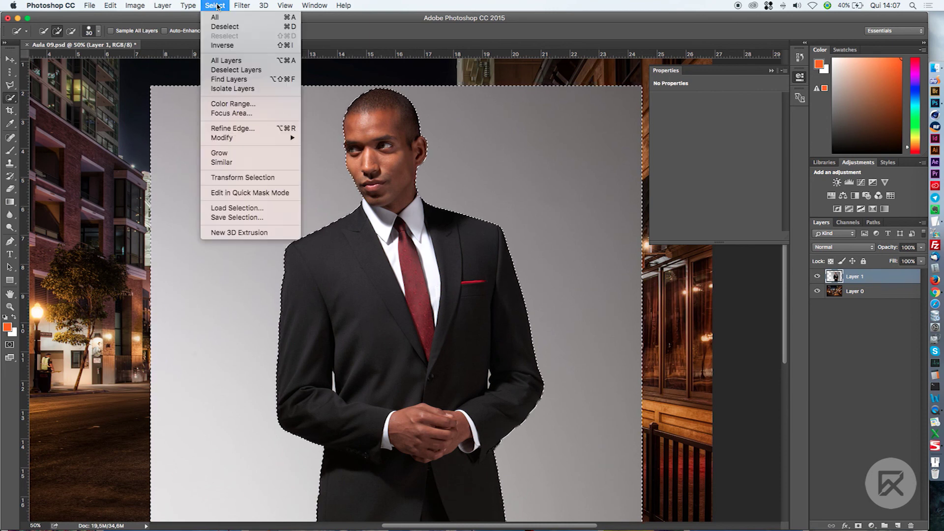
left_click(244, 46)
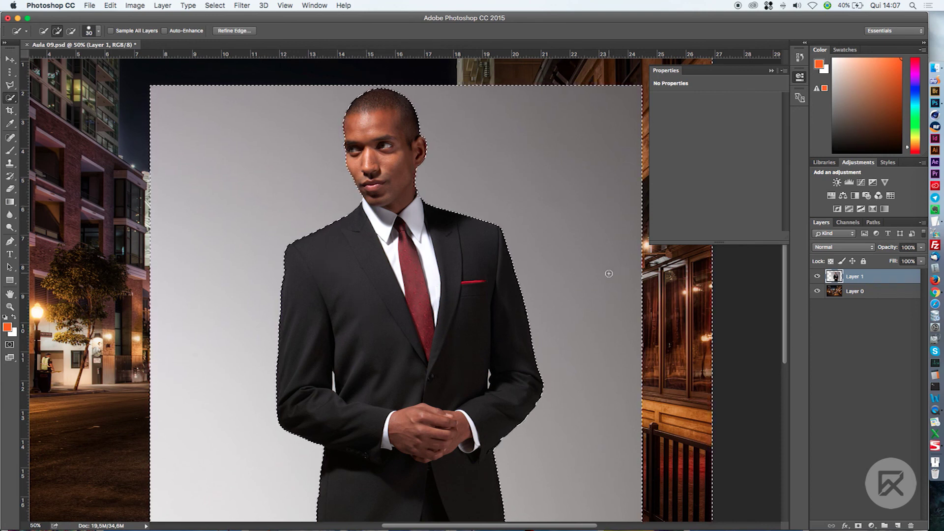
left_click(858, 526)
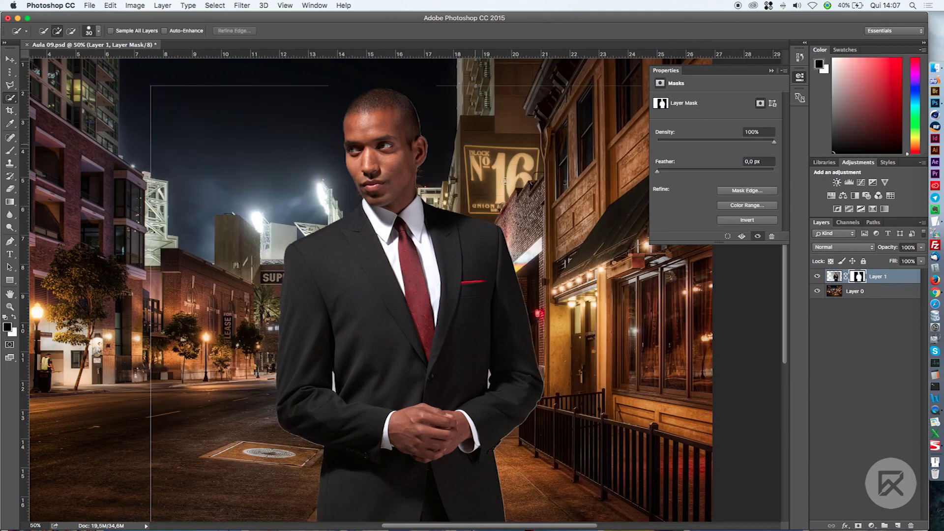
mouse_move(508, 336)
left_mouse_down()
mouse_move(433, 218)
mouse_move(501, 332)
left_mouse_up()
scroll(410, 279, "up", 3)
scroll(410, 279, "left", 3)
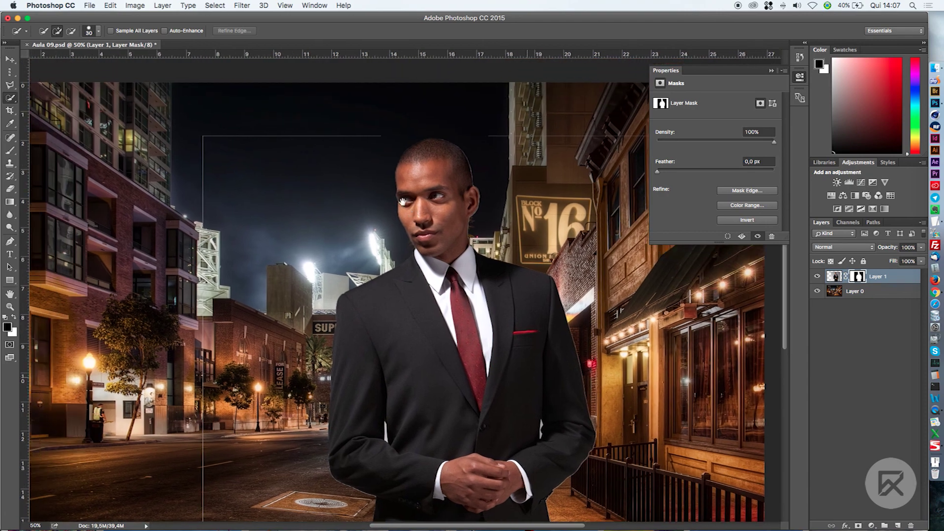
scroll(466, 374, "right", 5)
scroll(466, 375, "up", 2)
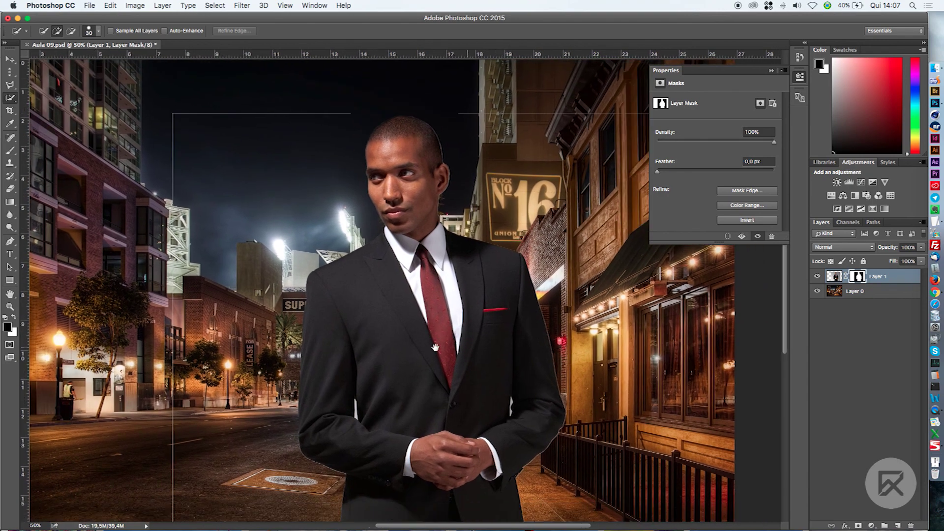
Paint black with the Brush on Layer 1's mask over the leftover border lines above and beside the man on the street side.
left_click_drag(194, 270, 301, 187)
key("b")
mouse_move(349, 98)
left_mouse_down()
mouse_move(169, 84)
mouse_move(186, 90)
mouse_move(181, 145)
left_mouse_up()
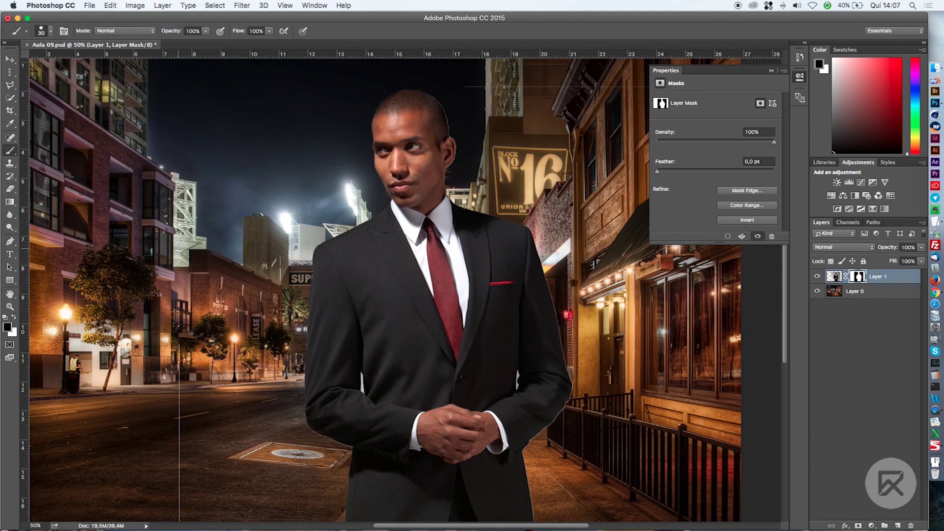
scroll(176, 327, "down", 5)
left_click_drag(195, 180, 192, 413)
scroll(306, 163, "up", 1)
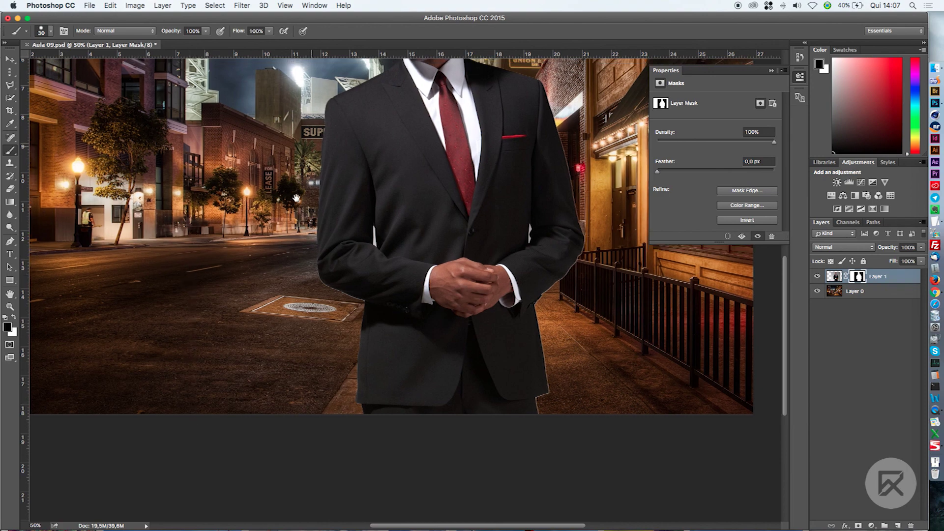
Paint black on Layer 1's mask over the leftover horizontal border line between the man's head and the restaurant building.
scroll(307, 163, "up", 6)
scroll(307, 163, "right", 6)
left_click_drag(418, 115, 554, 115)
scroll(265, 258, "down", 5)
scroll(265, 258, "right", 3)
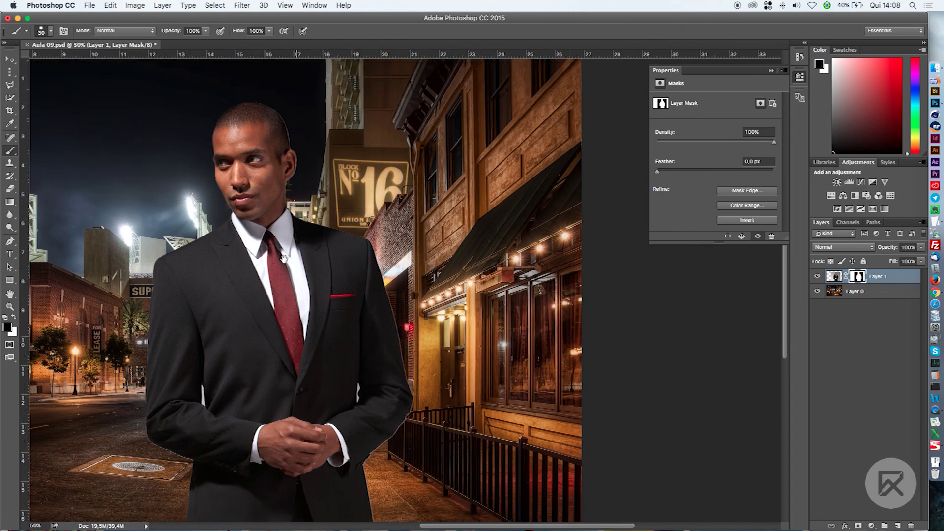
Examine the mask's edge up close along the man's sleeve, shoulder and neck, and then the whole cutout.
key("super+plus")
key("super+plus")
key("super+plus")
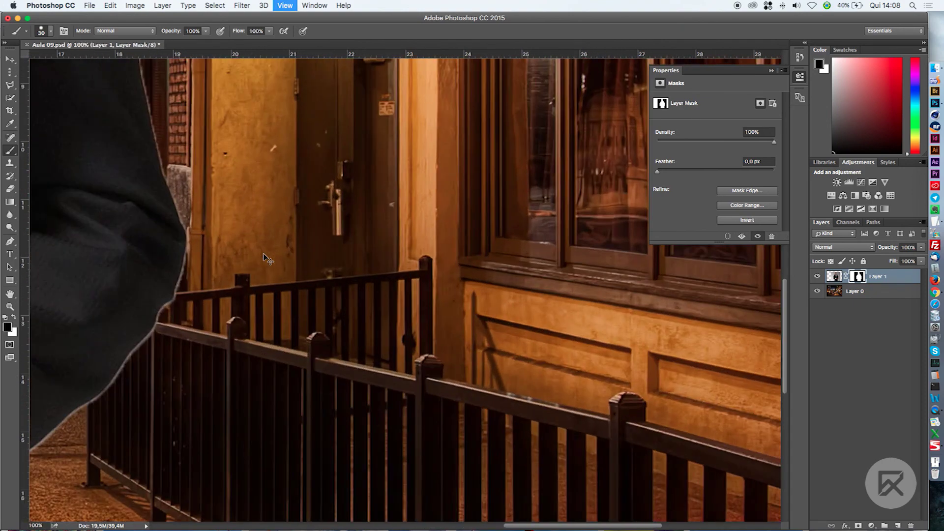
left_click_drag(198, 207, 338, 338)
left_click_drag(315, 155, 325, 381)
left_click_drag(317, 241, 440, 408)
key("super+minus")
key("super+minus")
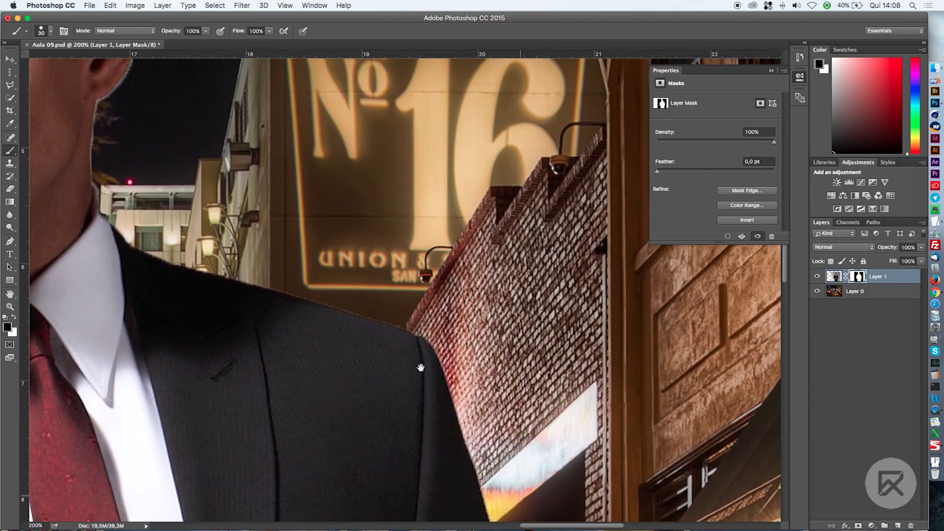
key("super+minus")
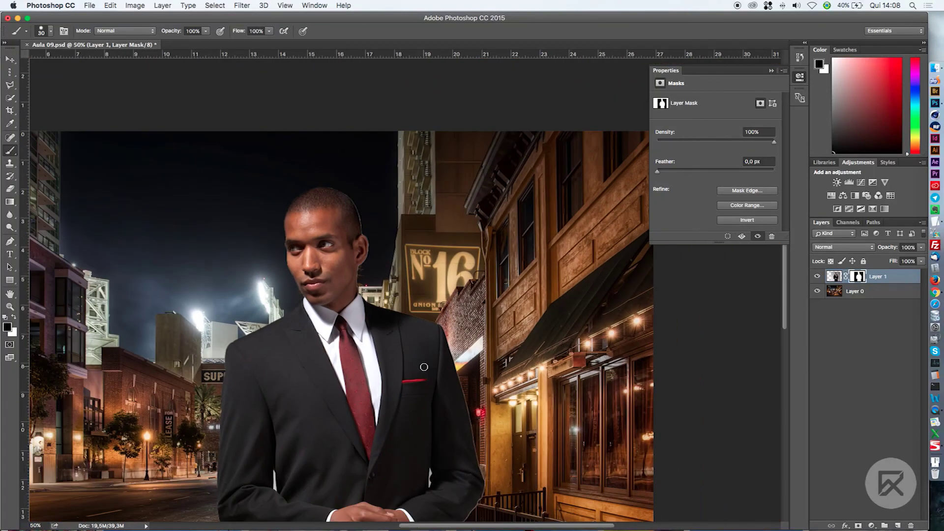
left_click_drag(423, 369, 428, 272)
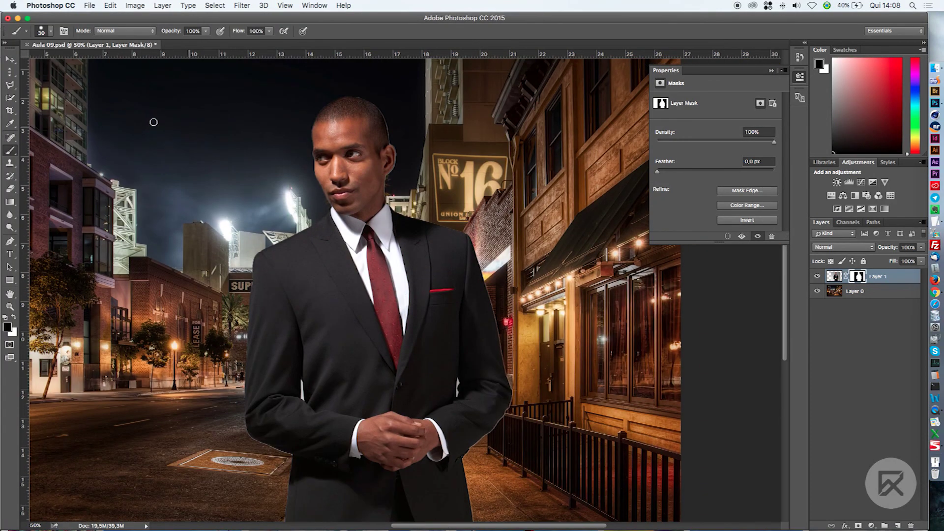
Switch to the Polygonal Lasso tool.
left_click(9, 86)
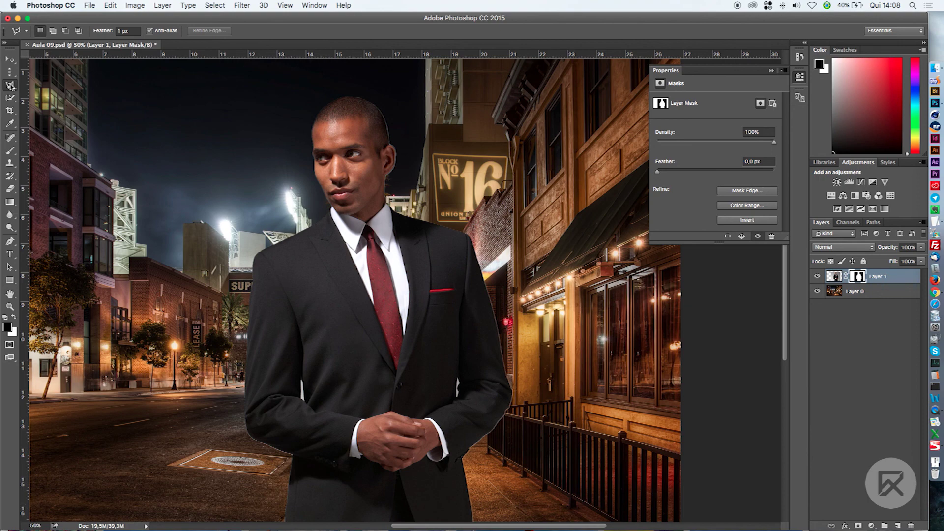